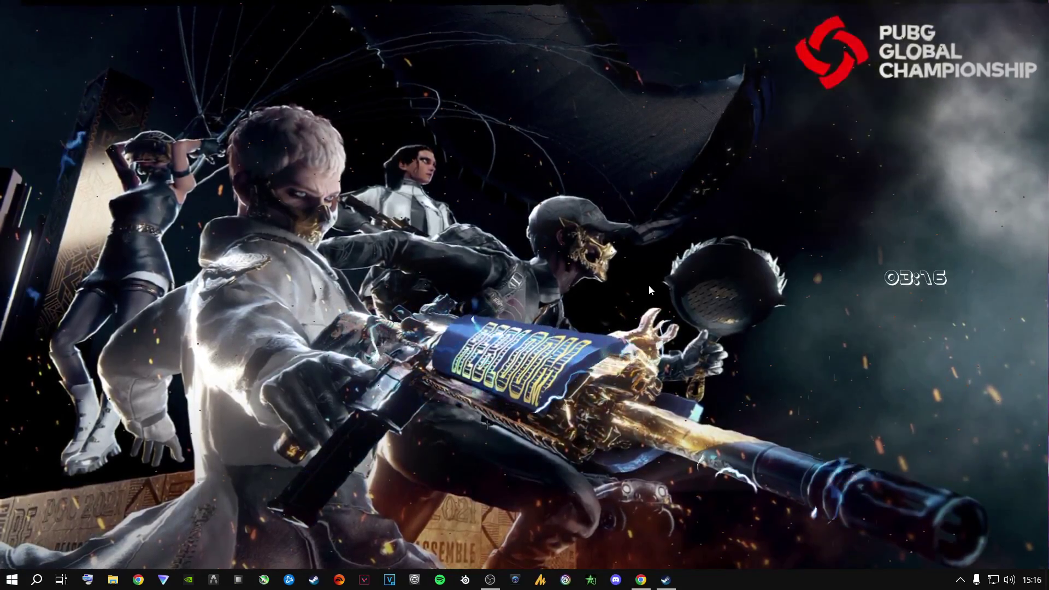
{"action": "left_click", "coordinate": [960, 580]}
{"action": "right_click", "coordinate": [918, 555]}
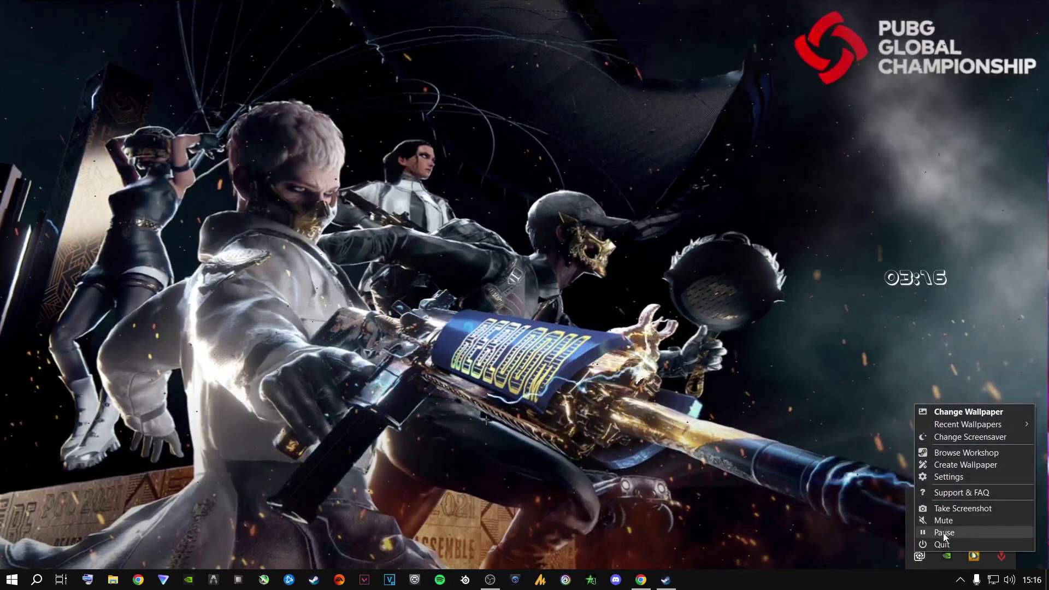
{"action": "left_click", "coordinate": [721, 444]}
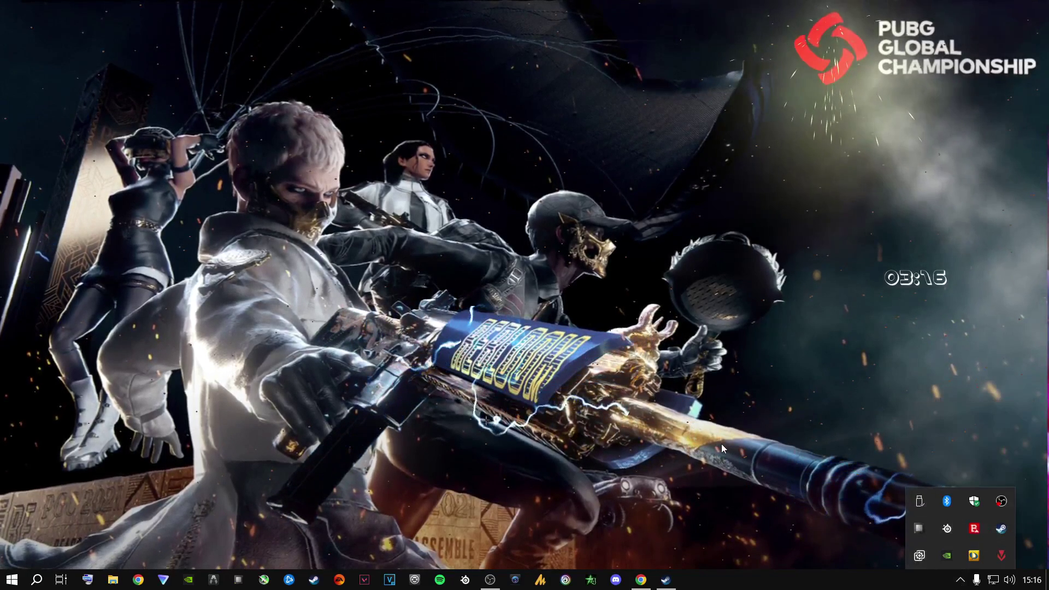
{"action": "left_click", "coordinate": [532, 286]}
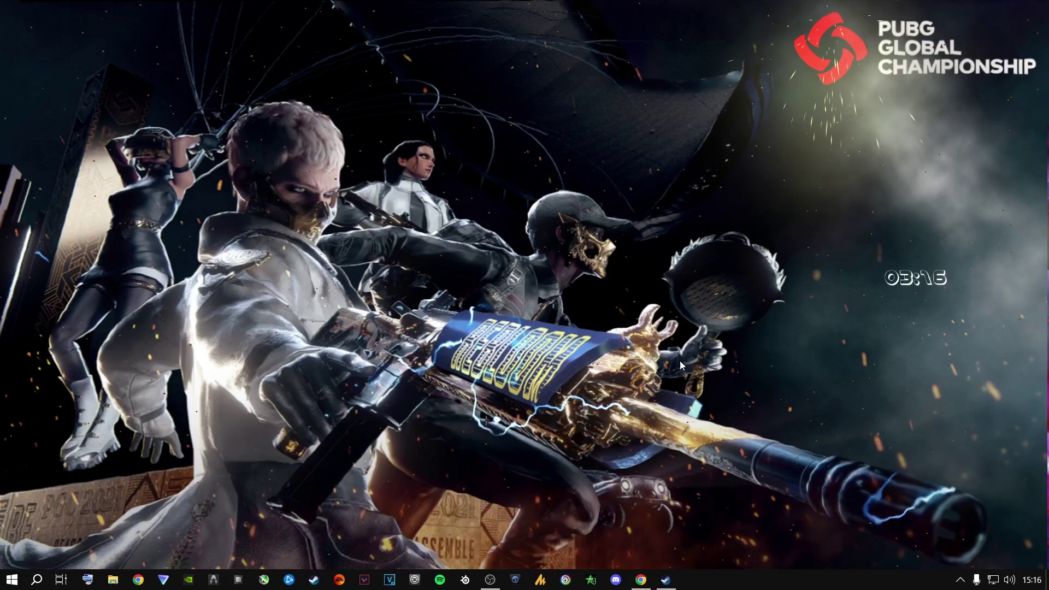
- Quit the live wallpaper program running in the background
{"action": "left_click", "coordinate": [960, 579]}
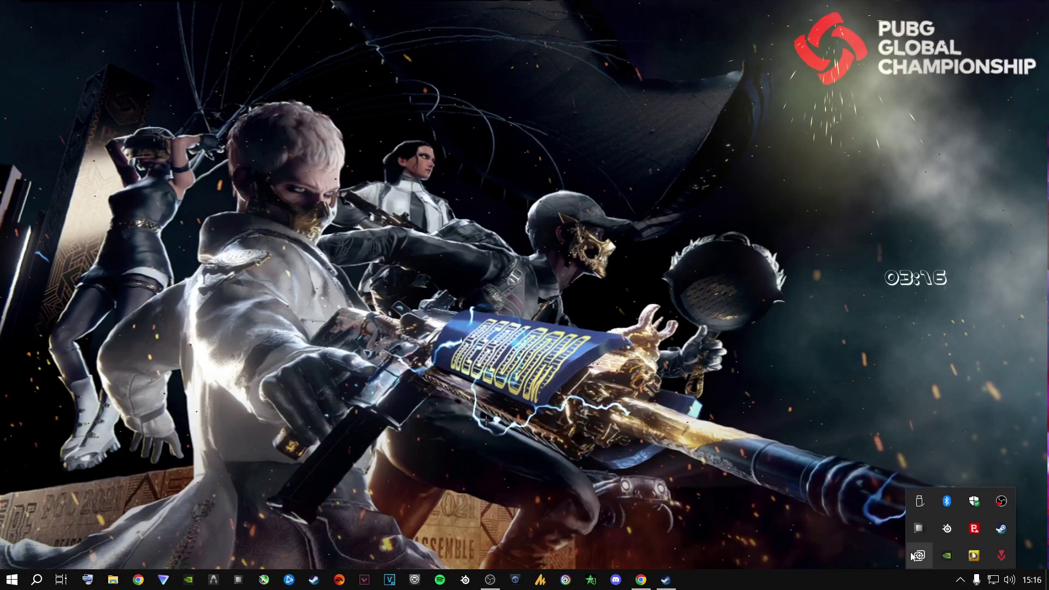
{"action": "right_click", "coordinate": [919, 556]}
{"action": "left_click", "coordinate": [938, 544]}
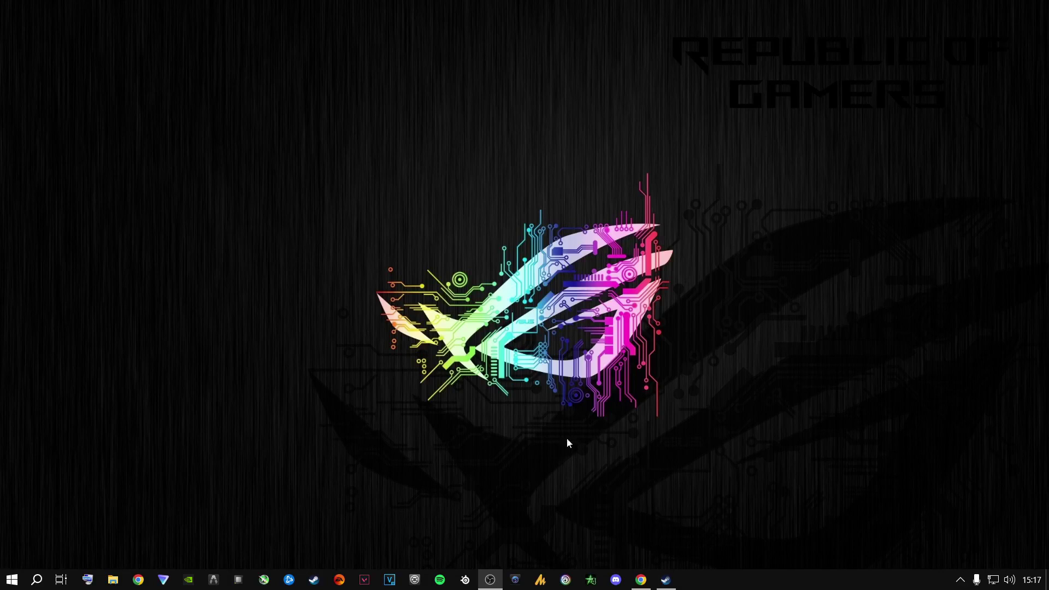
- Find and open the Windows Settings app
{"action": "left_click", "coordinate": [12, 579]}
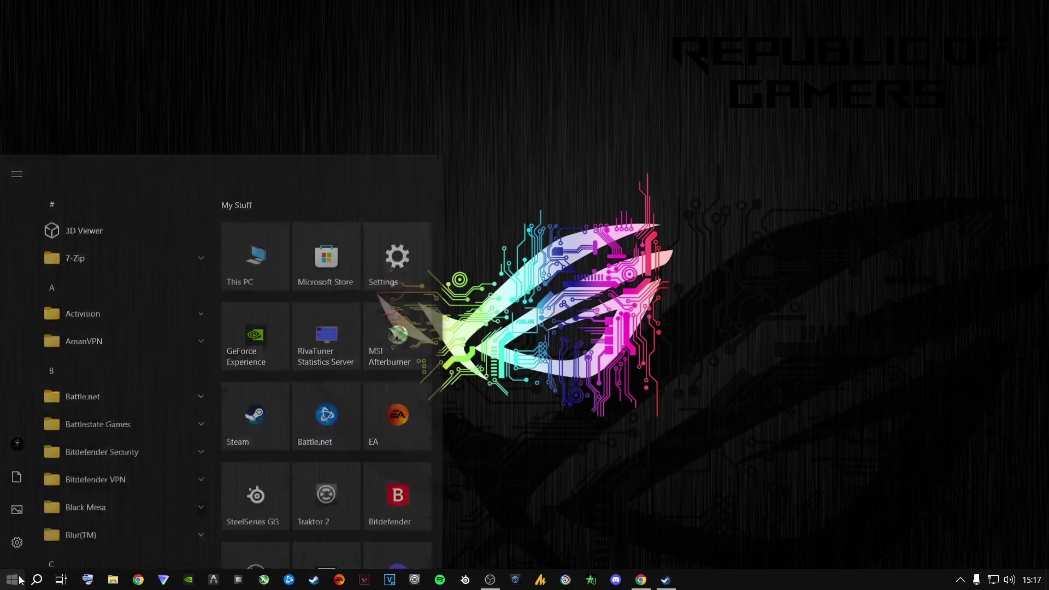
{"action": "key", "text": "Escape"}
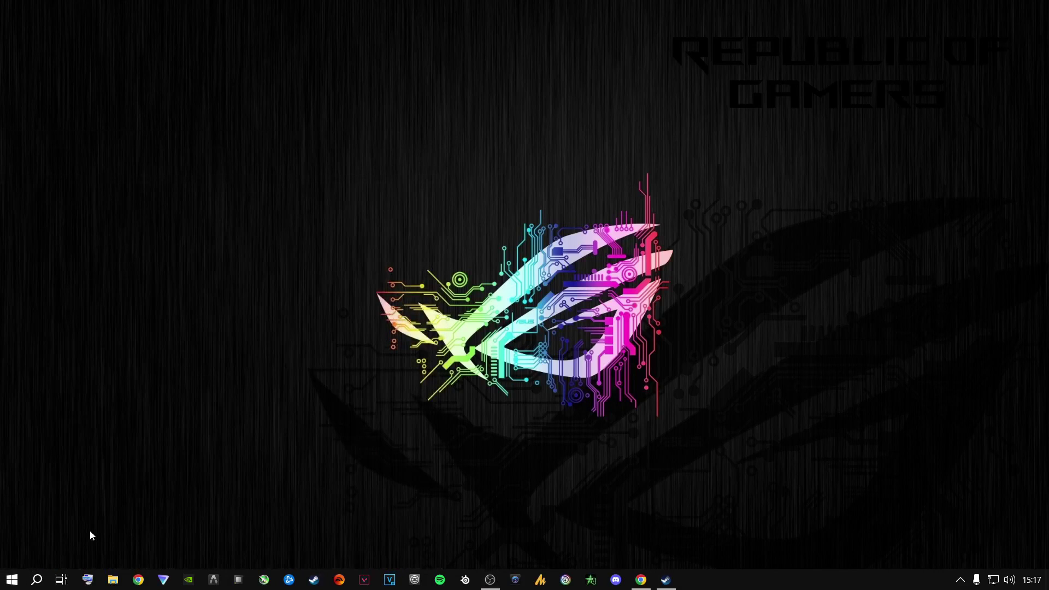
{"action": "left_click", "coordinate": [37, 579]}
{"action": "type", "text": "settings"}
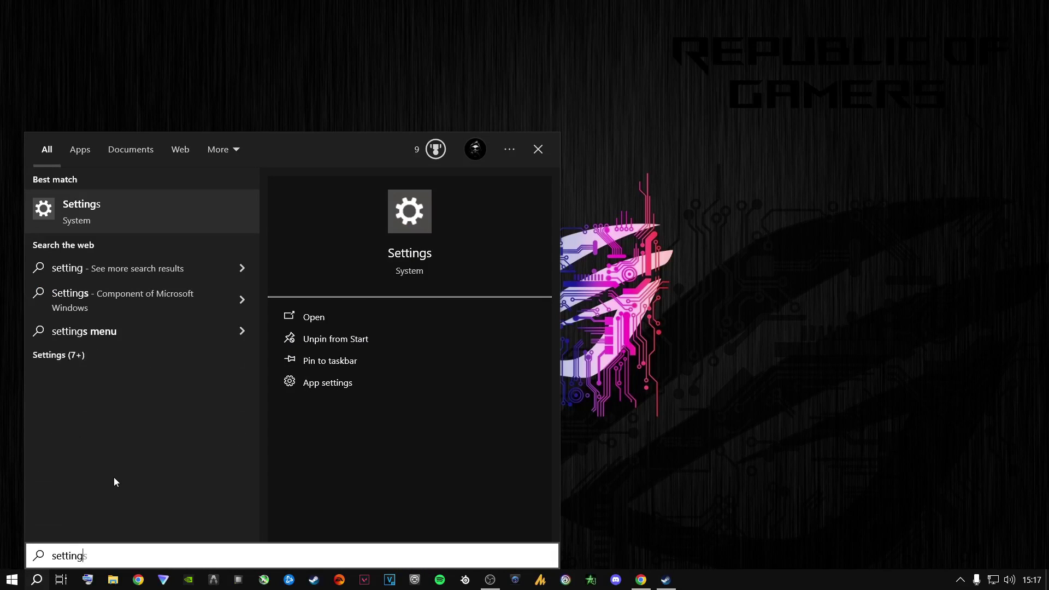
{"action": "key", "text": "Return"}
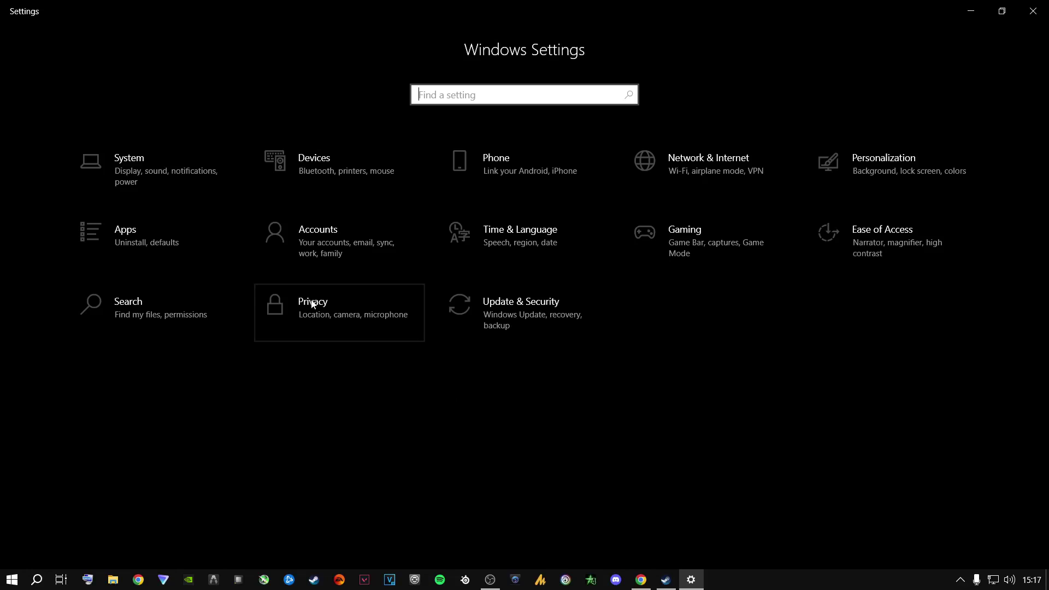
- In the privacy settings for background apps, switch the general background permission on and off again, and review the app list
{"action": "left_click", "coordinate": [312, 304]}
{"action": "scroll", "coordinate": [97, 322], "scroll_direction": "down", "scroll_amount": 10}
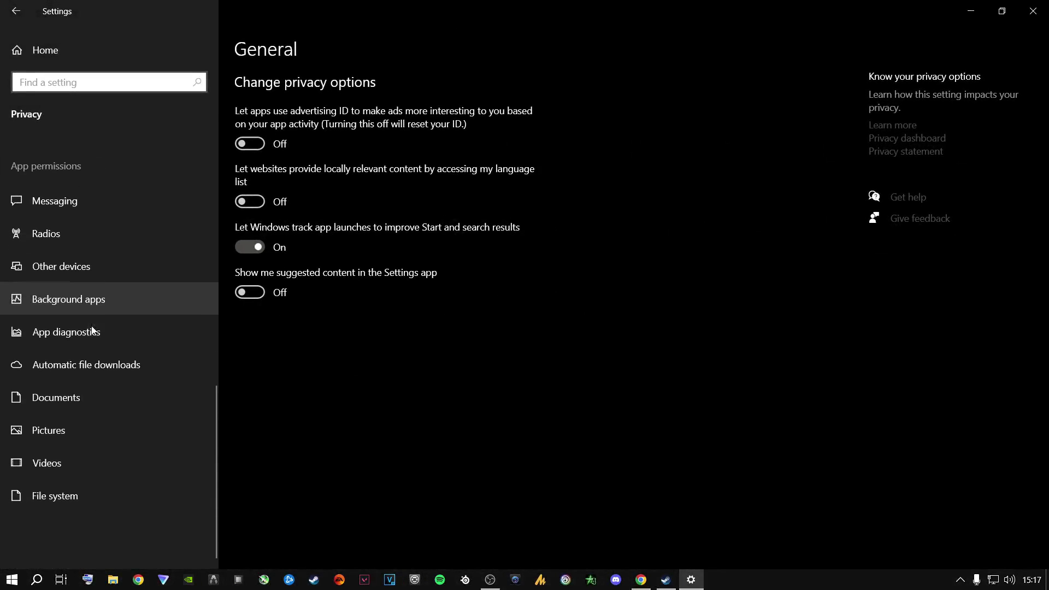
{"action": "left_click", "coordinate": [74, 302]}
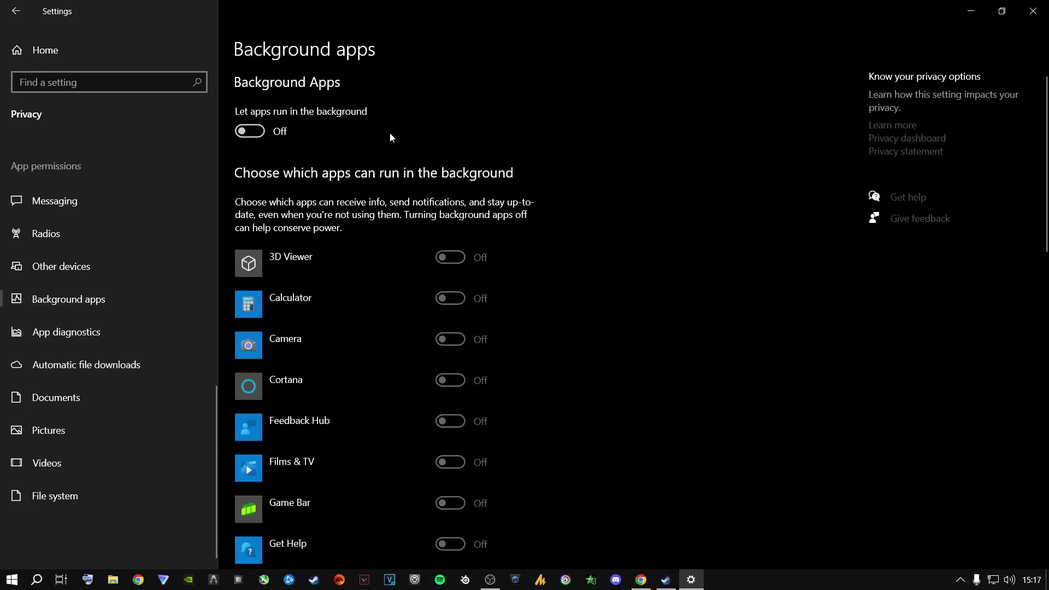
{"action": "left_click", "coordinate": [251, 132]}
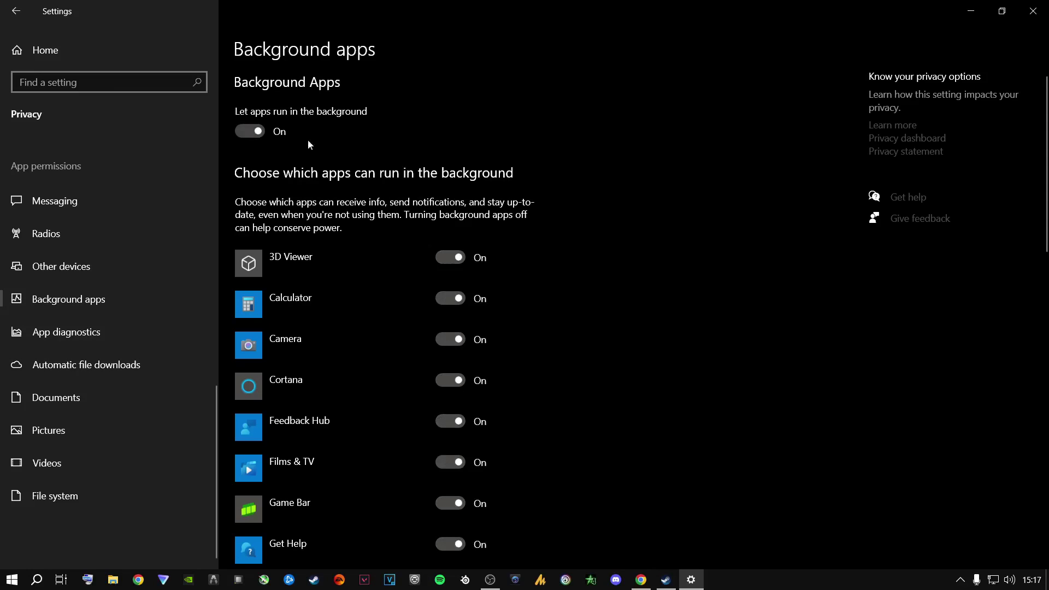
{"action": "left_click", "coordinate": [257, 132]}
{"action": "scroll", "coordinate": [323, 308], "scroll_direction": "down", "scroll_amount": 6}
{"action": "scroll", "coordinate": [327, 310], "scroll_direction": "down", "scroll_amount": 10}
{"action": "scroll", "coordinate": [344, 309], "scroll_direction": "up", "scroll_amount": 10}
{"action": "scroll", "coordinate": [346, 308], "scroll_direction": "up", "scroll_amount": 6}
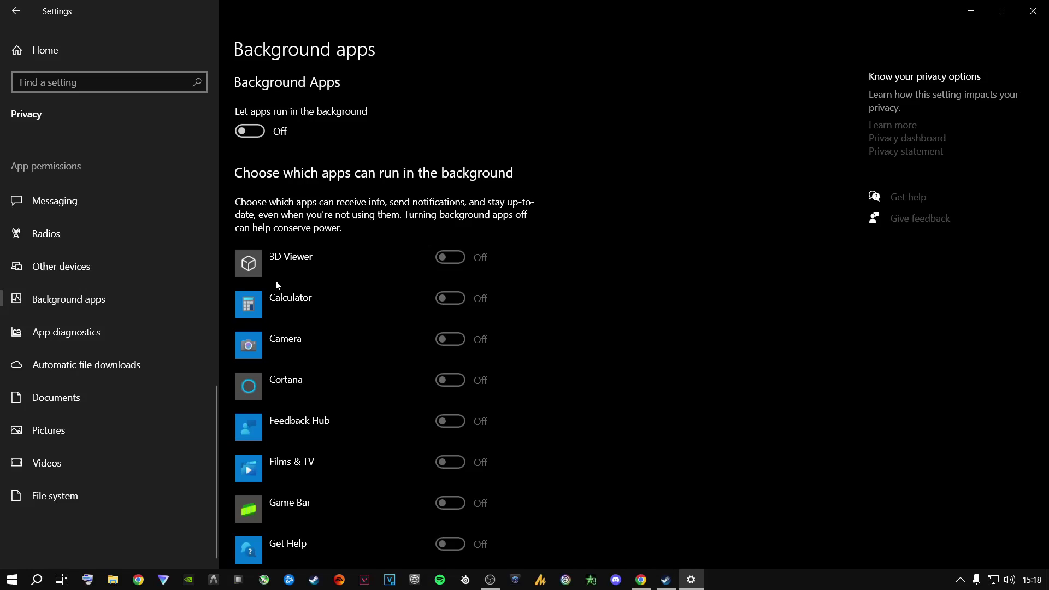
- Review the Game Bar and Captures options in the Gaming settings, including background recording and recorded audio
{"action": "left_click", "coordinate": [43, 54]}
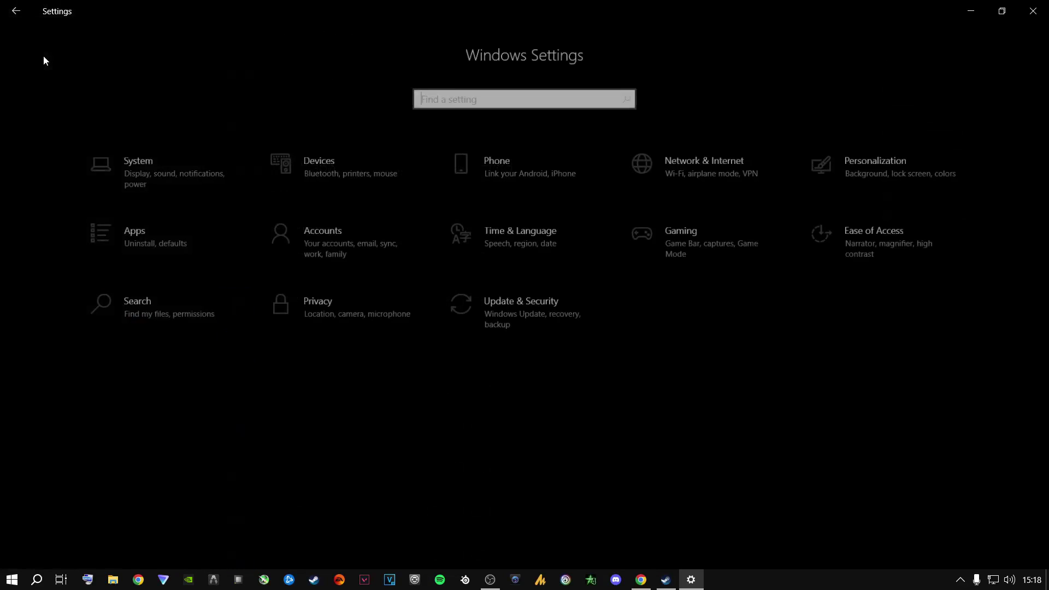
{"action": "left_click", "coordinate": [683, 237]}
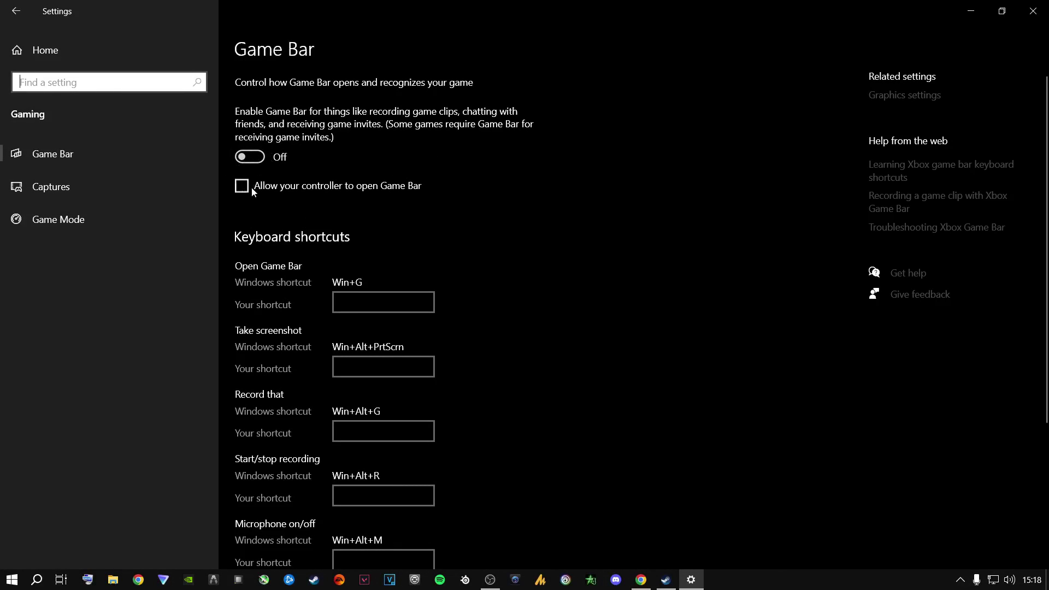
{"action": "left_click", "coordinate": [63, 192]}
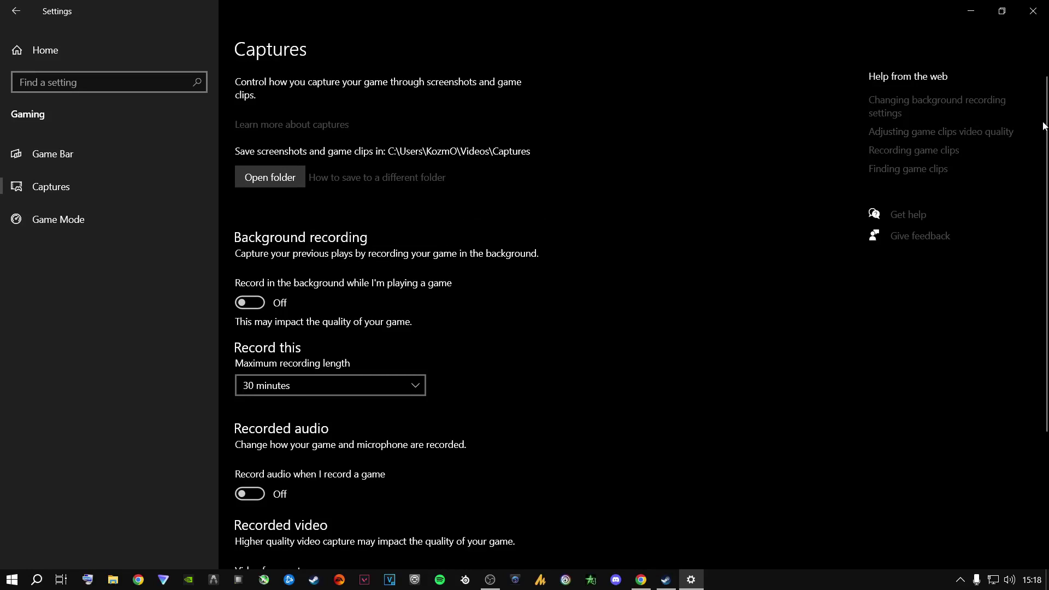
{"action": "scroll", "coordinate": [1046, 128], "scroll_direction": "down", "scroll_amount": 1}
{"action": "scroll", "coordinate": [1045, 127], "scroll_direction": "down", "scroll_amount": 4}
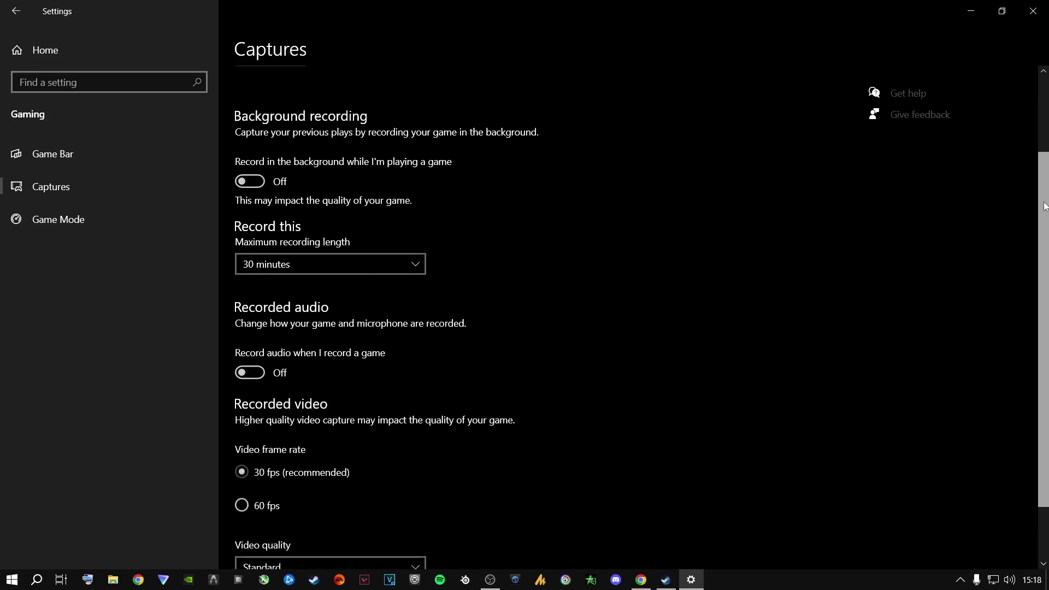
{"action": "scroll", "coordinate": [1039, 286], "scroll_direction": "up", "scroll_amount": 4}
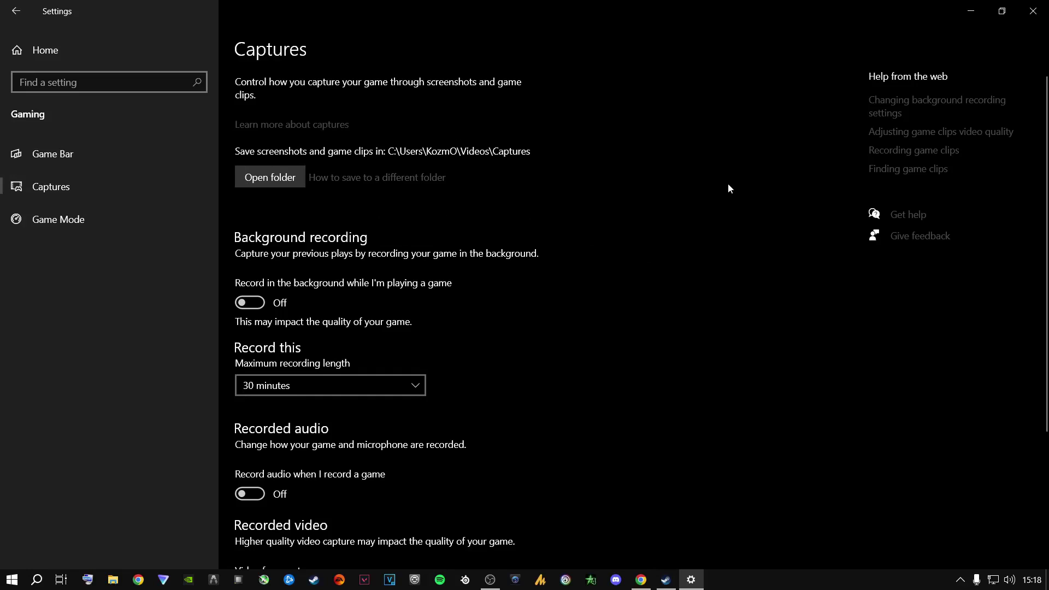
- Check the Game Mode and hardware-accelerated GPU scheduling settings, and close Windows Settings
{"action": "left_click", "coordinate": [50, 220]}
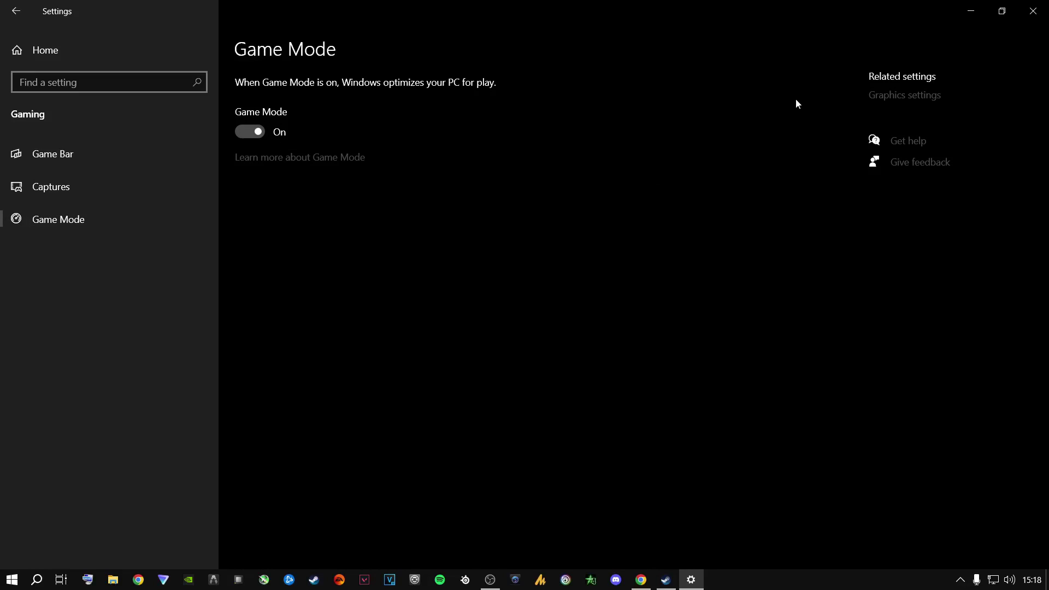
{"action": "left_click", "coordinate": [884, 95]}
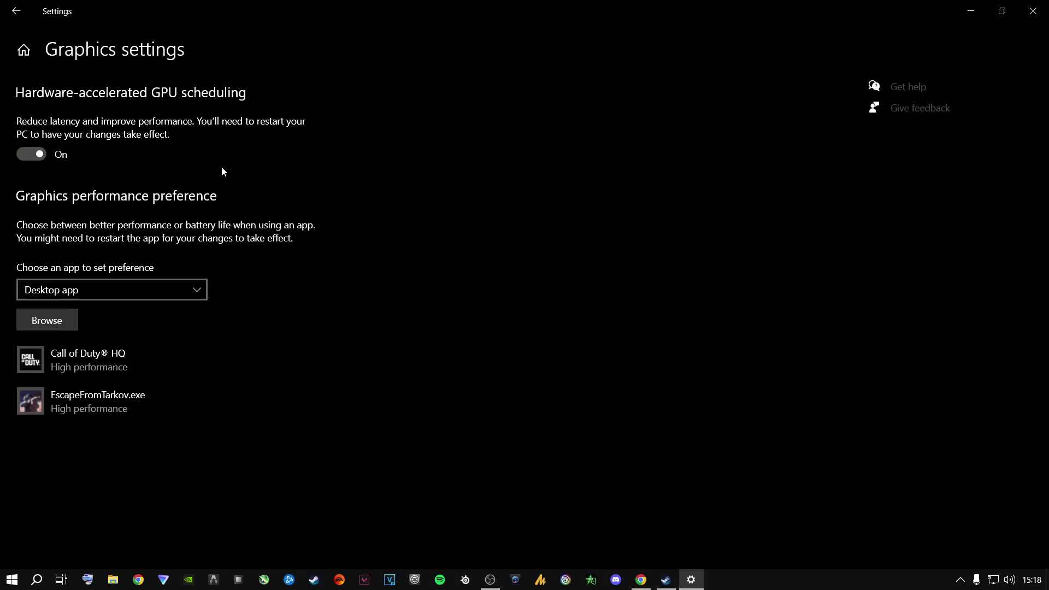
{"action": "left_click", "coordinate": [1033, 11]}
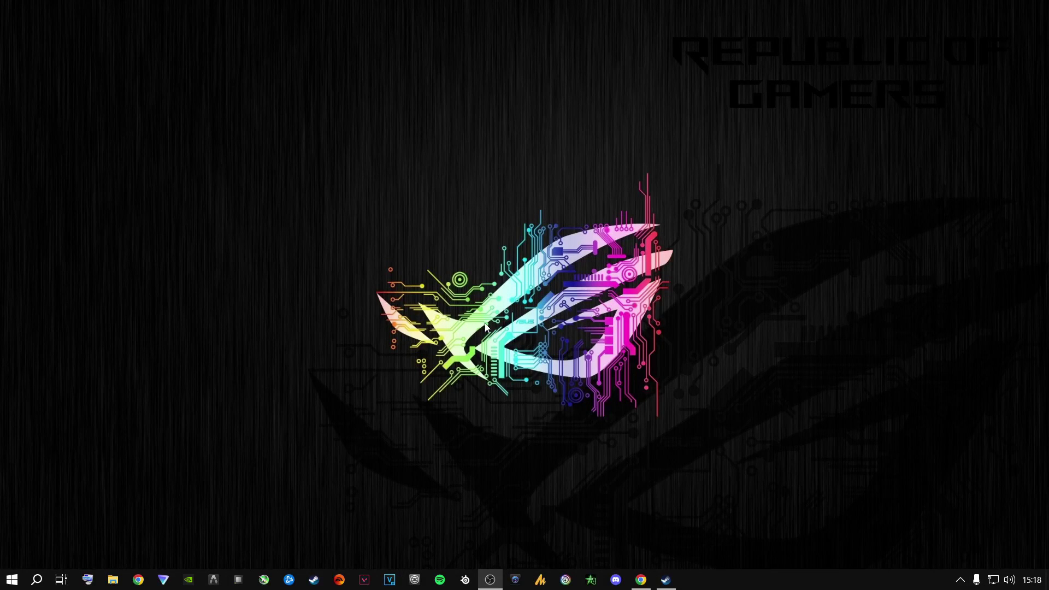
- Run msconfig and open Task Manager's startup app list from System Configuration
{"action": "key", "text": "super+r"}
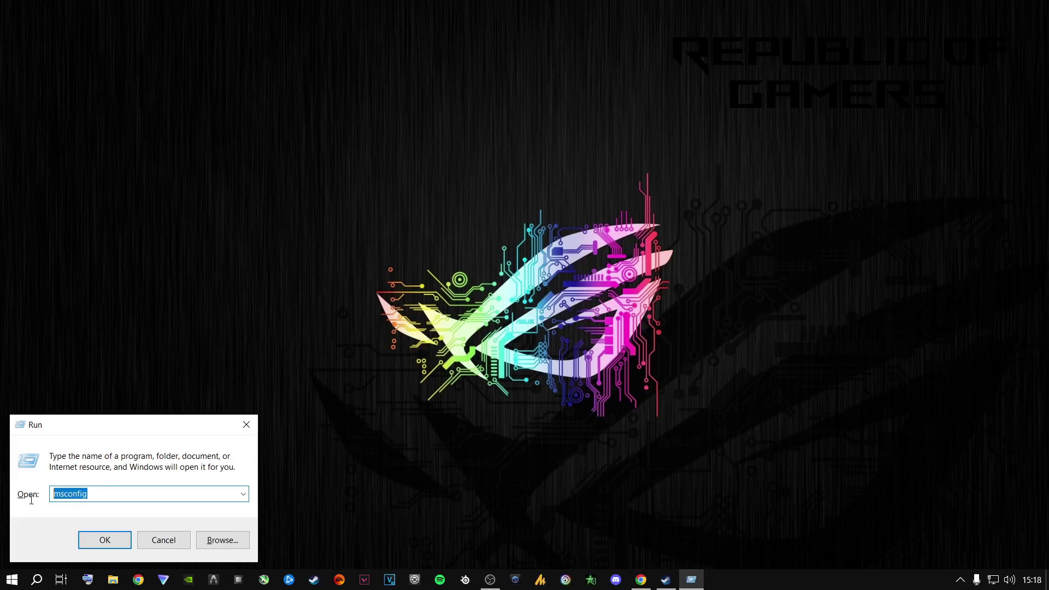
{"action": "left_click", "coordinate": [94, 493]}
{"action": "left_click", "coordinate": [108, 545]}
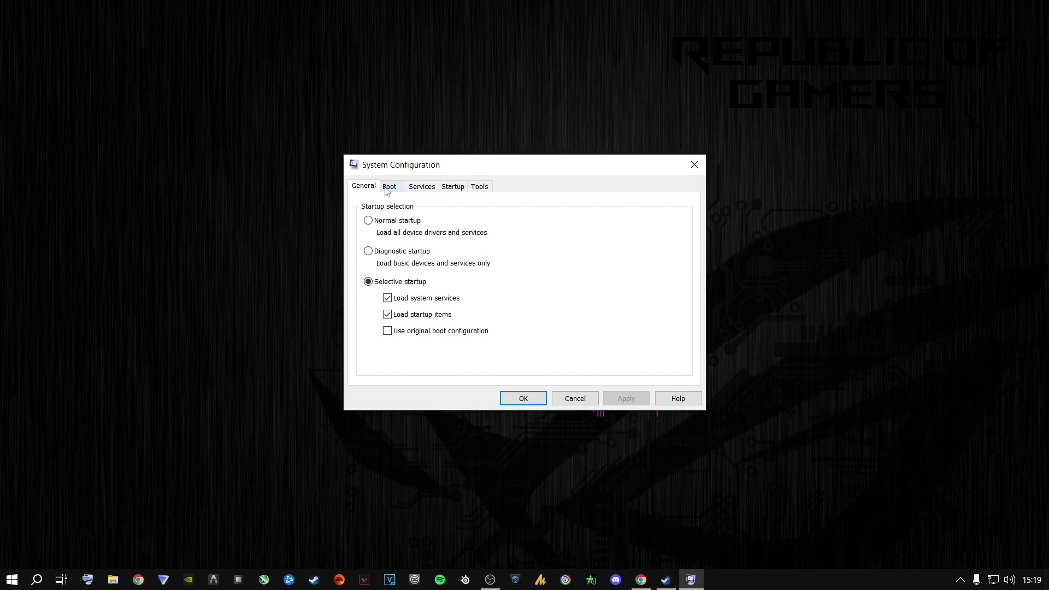
{"action": "left_click", "coordinate": [459, 188]}
{"action": "left_click", "coordinate": [516, 226]}
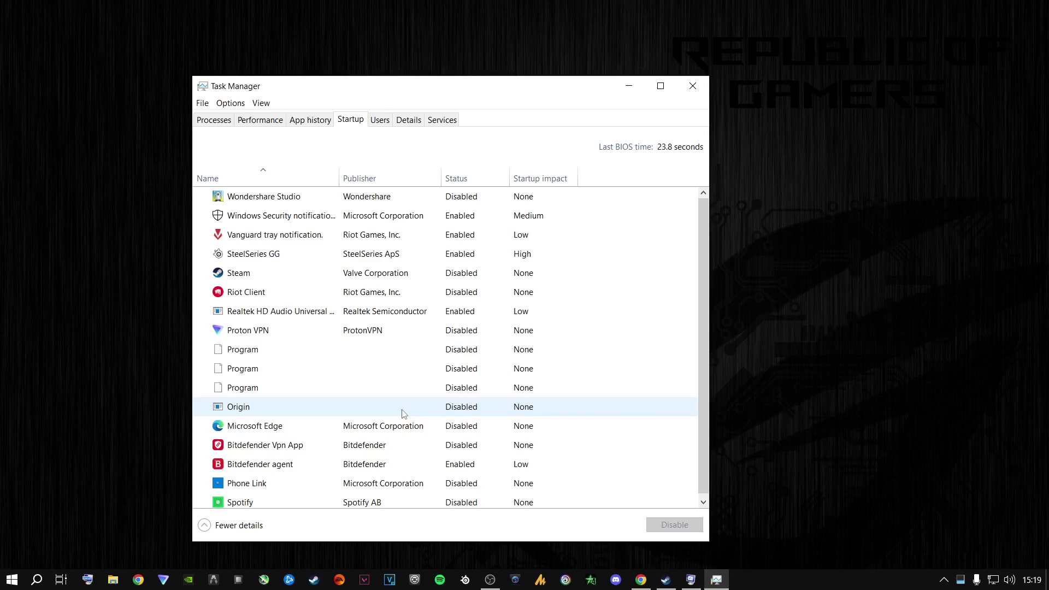
- Examine the status and impact of the startup apps, and close Task Manager and System Configuration
{"action": "scroll", "coordinate": [404, 414], "scroll_direction": "down", "scroll_amount": 1}
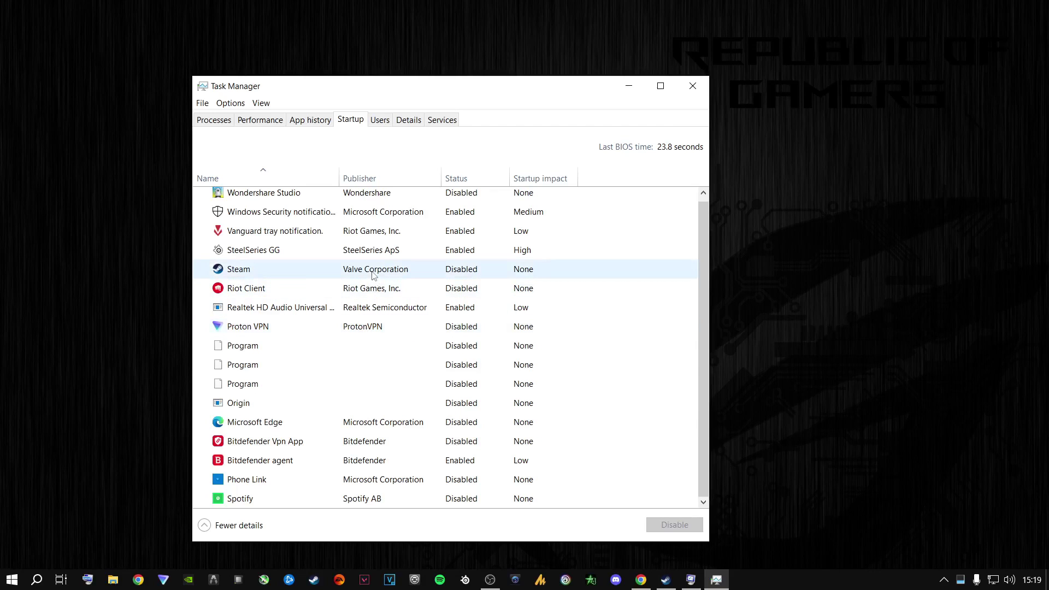
{"action": "scroll", "coordinate": [374, 249], "scroll_direction": "up", "scroll_amount": 1}
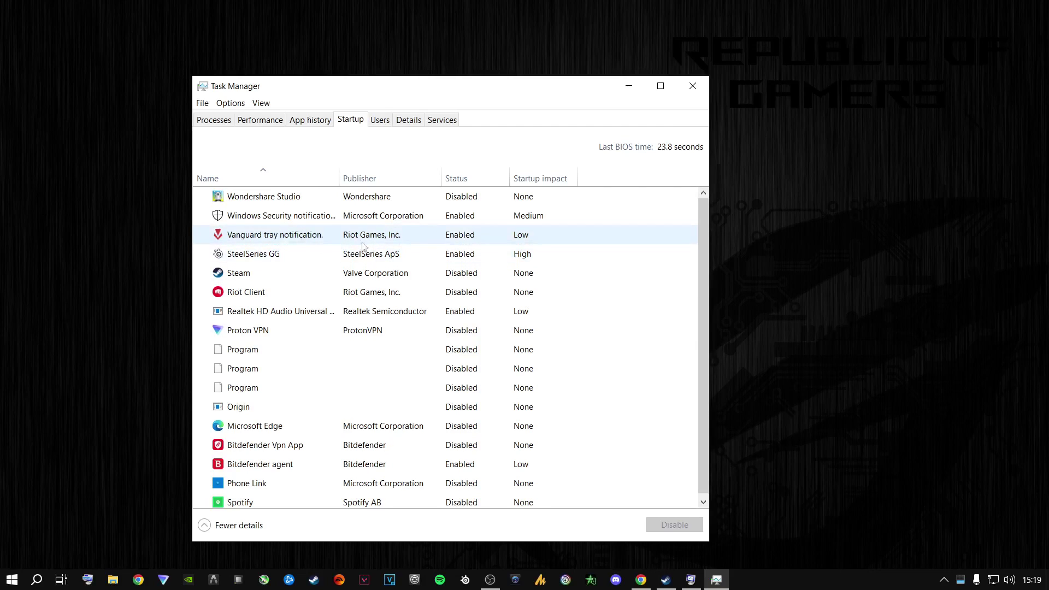
{"action": "left_click", "coordinate": [408, 240]}
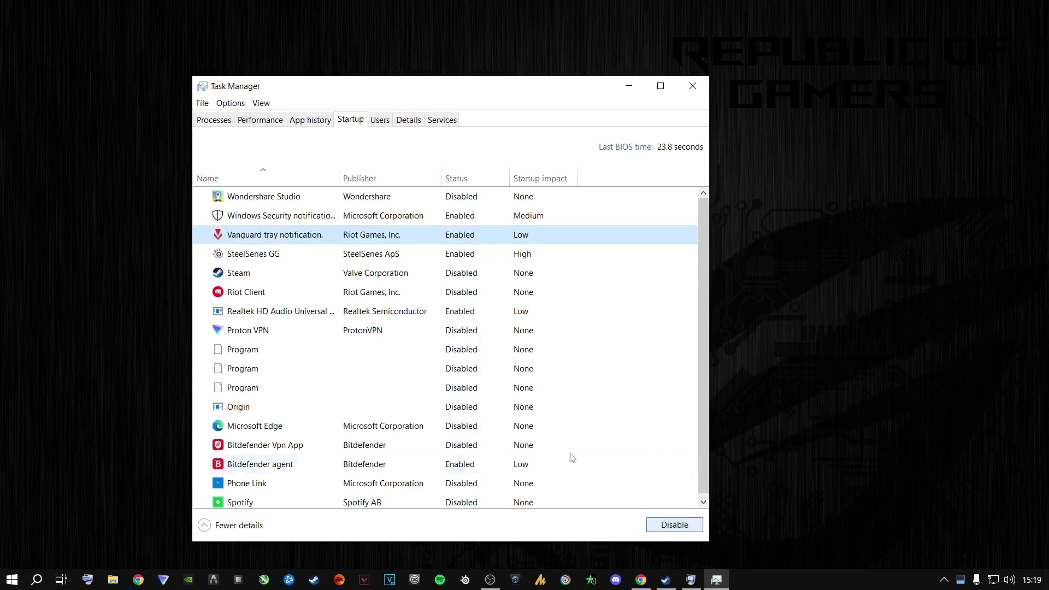
{"action": "left_click", "coordinate": [242, 219]}
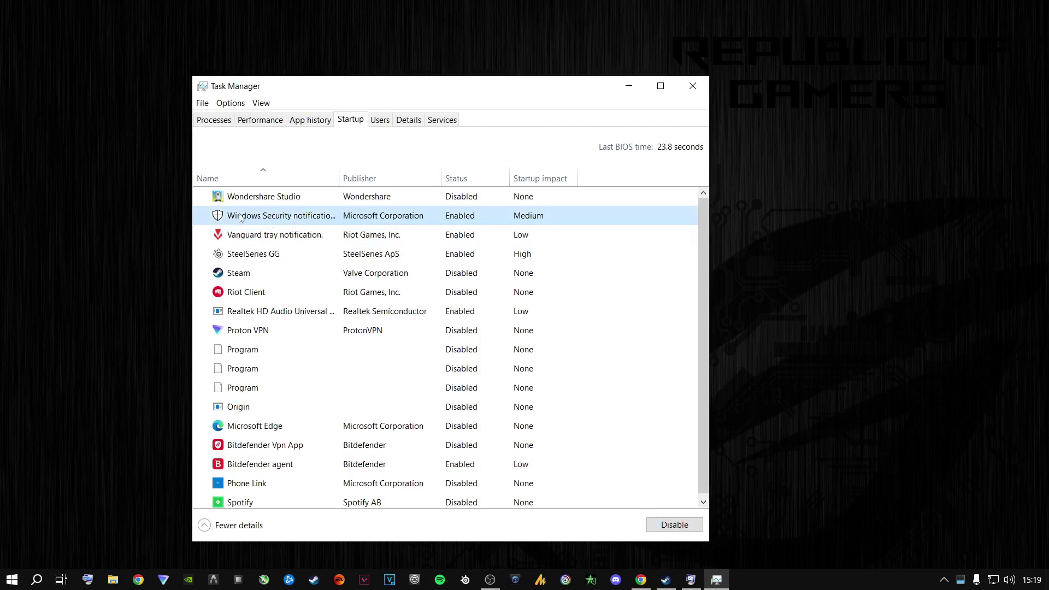
{"action": "left_click", "coordinate": [257, 255]}
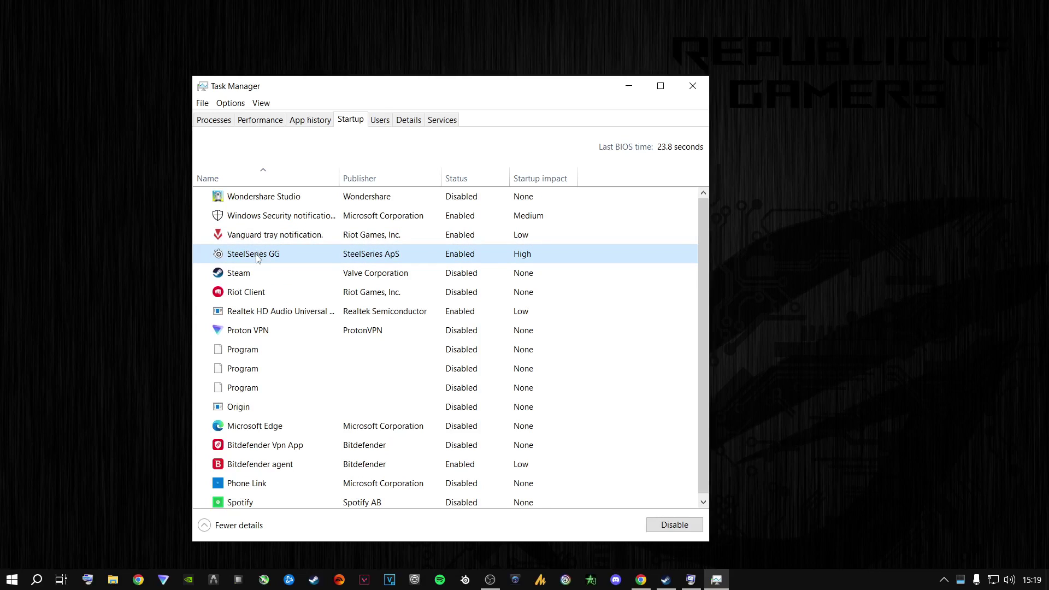
{"action": "left_click", "coordinate": [239, 296]}
{"action": "left_click", "coordinate": [241, 278]}
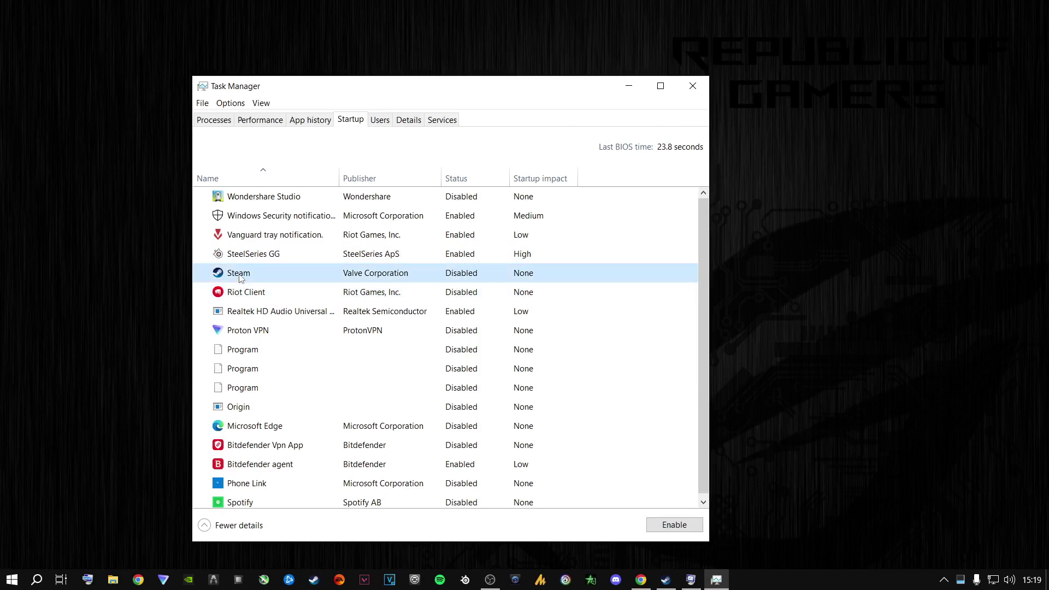
{"action": "scroll", "coordinate": [339, 441], "scroll_direction": "down", "scroll_amount": 1}
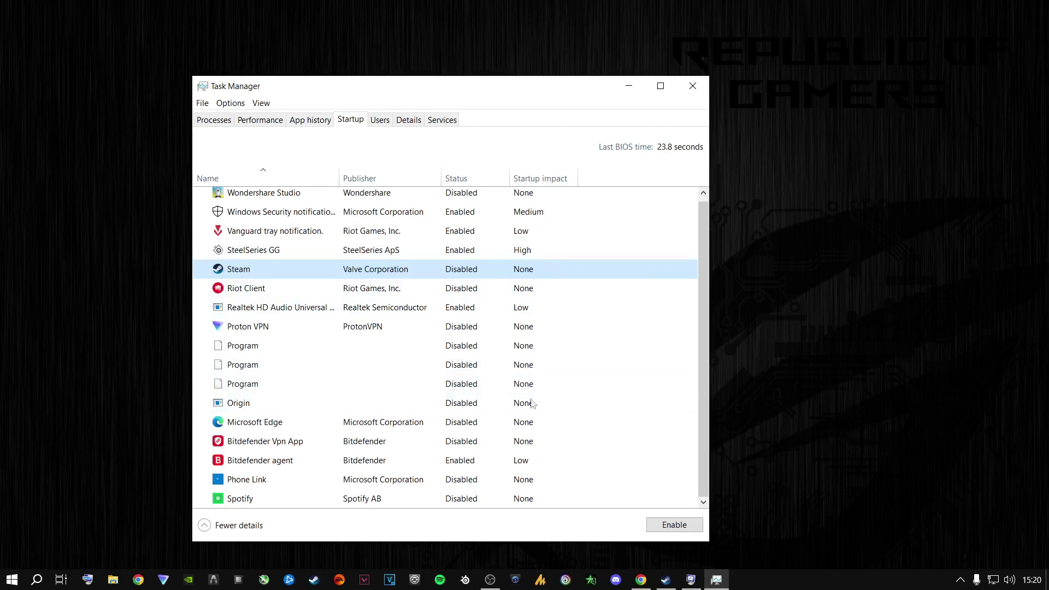
{"action": "left_click", "coordinate": [693, 90]}
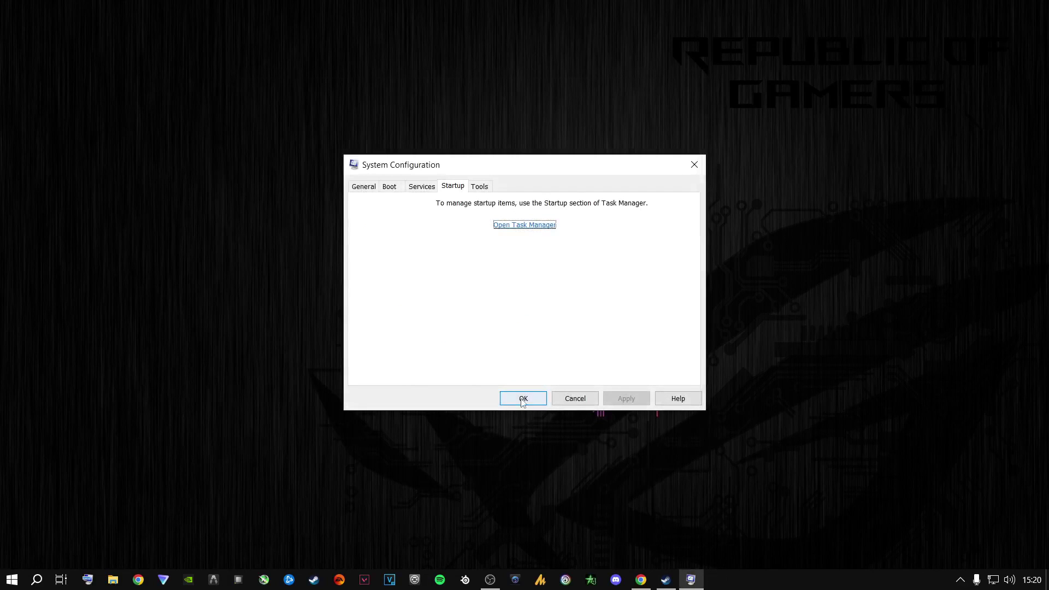
{"action": "left_click", "coordinate": [520, 399]}
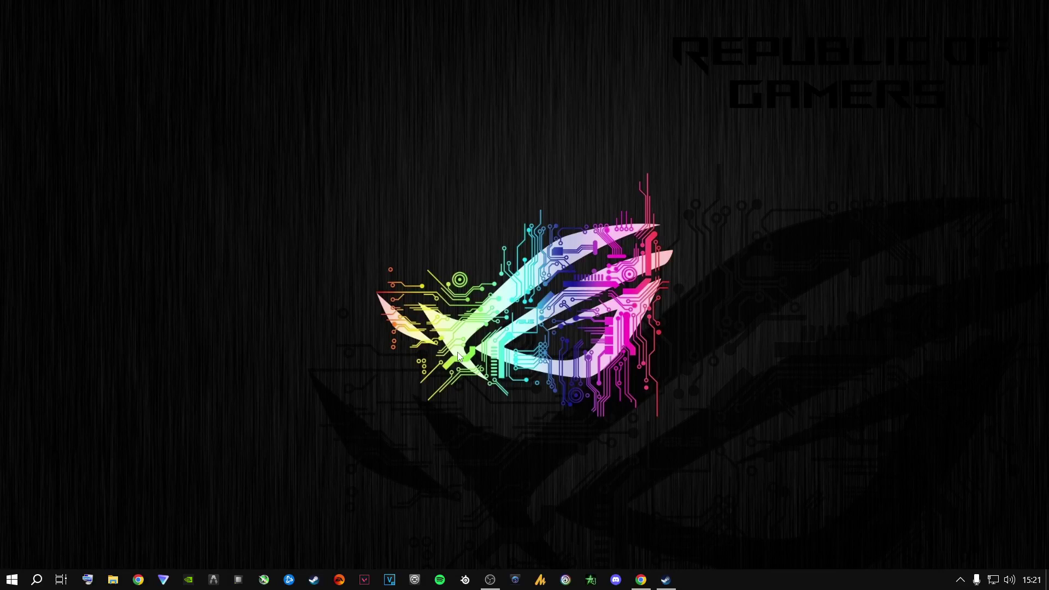
- Open NVIDIA Control Panel and show reference image 3 in the desktop color settings
{"action": "right_click", "coordinate": [458, 356]}
{"action": "left_click", "coordinate": [498, 446]}
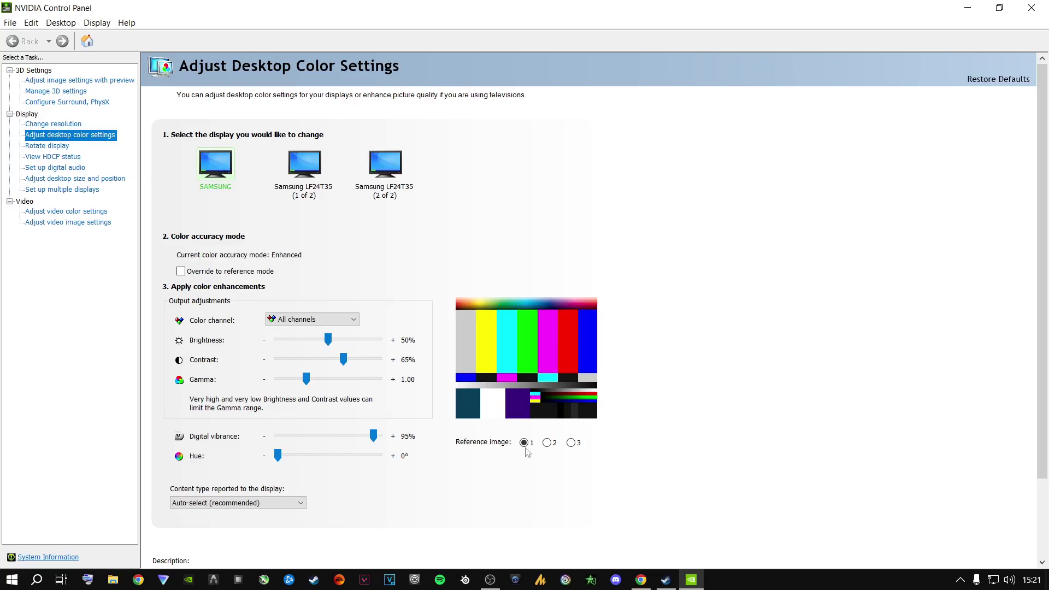
{"action": "left_click", "coordinate": [571, 443]}
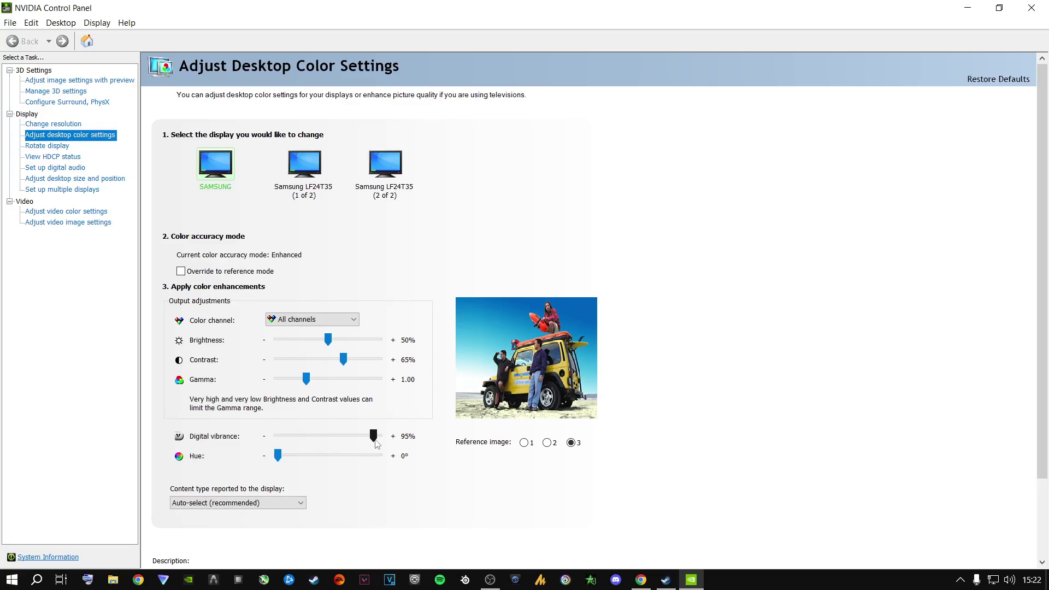
- Try digital vibrance at 0% on the SAMSUNG display, and apply it at 95%
{"action": "key", "text": "Home"}
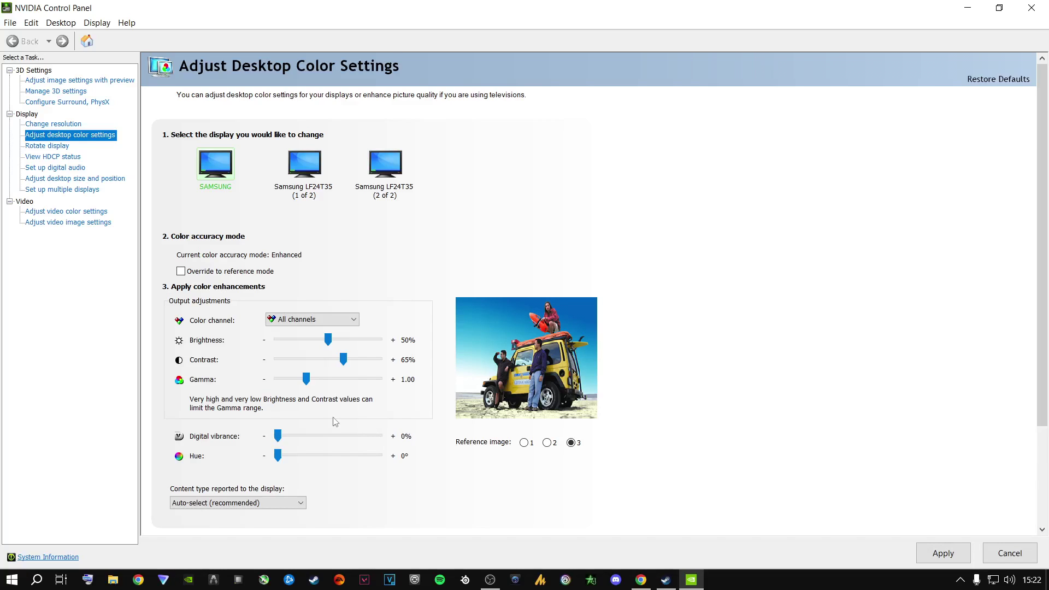
{"action": "left_click_drag", "start_coordinate": [278, 436], "coordinate": [328, 444]}
{"action": "left_click_drag", "start_coordinate": [329, 436], "coordinate": [374, 438]}
{"action": "left_click", "coordinate": [939, 554]}
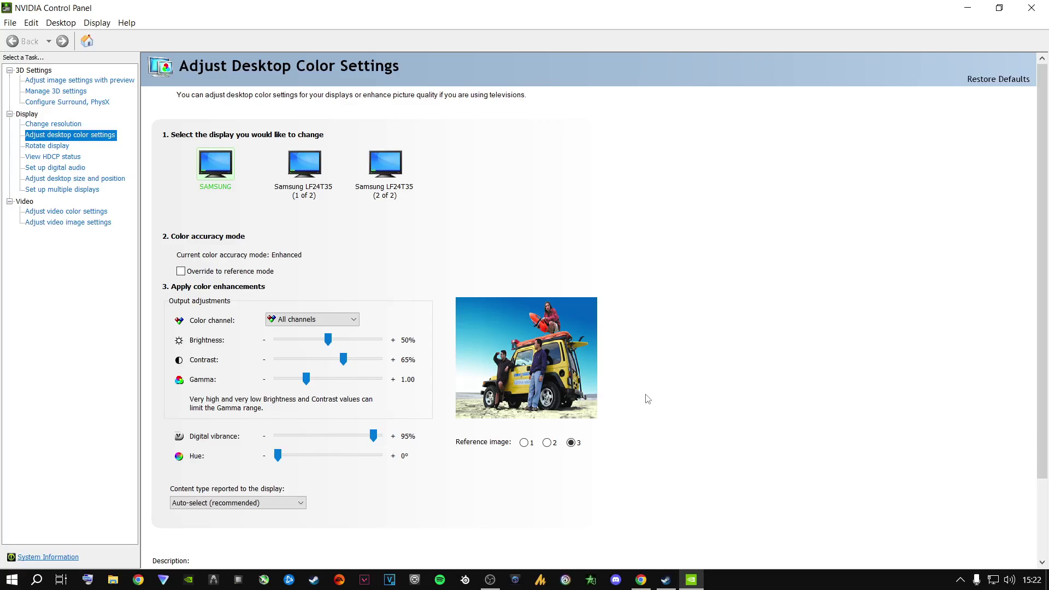
- Check the image settings preview for the advanced 3D image settings option, and open the global Manage 3D Settings page
{"action": "left_click", "coordinate": [39, 81]}
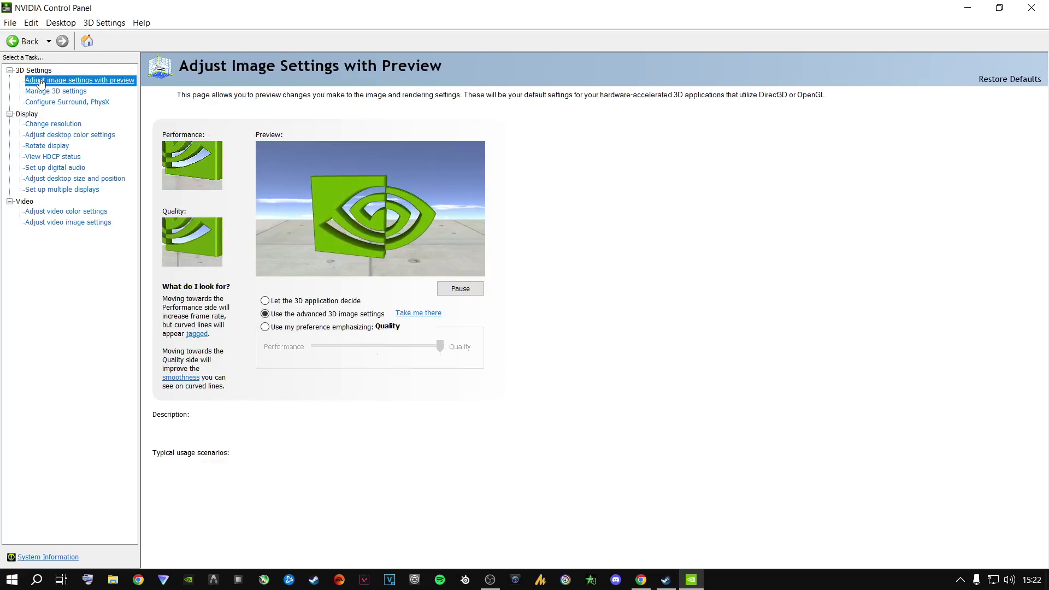
{"action": "mouse_move", "coordinate": [361, 320]}
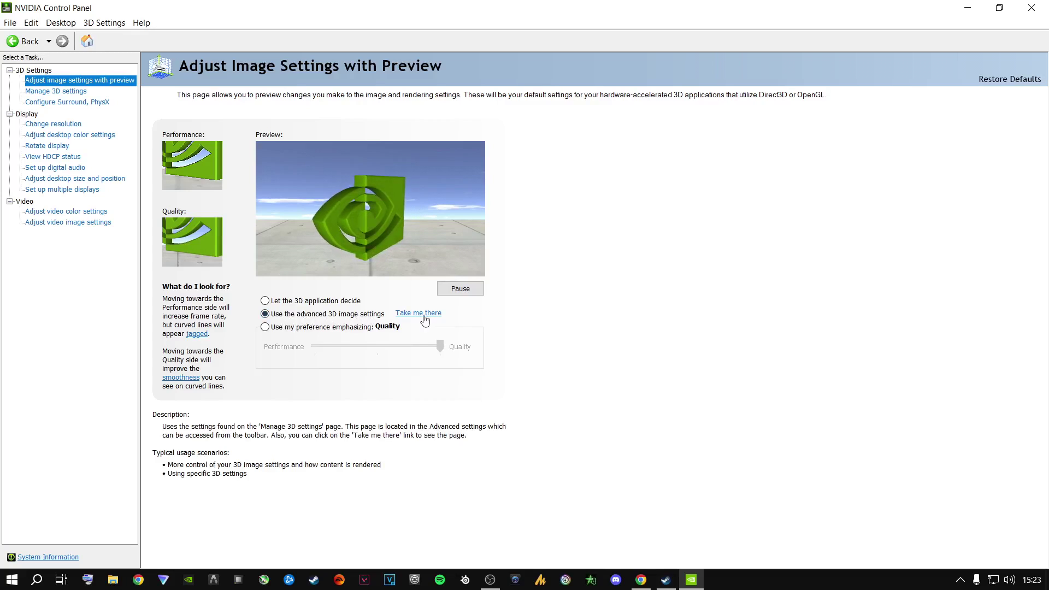
{"action": "left_click", "coordinate": [50, 93]}
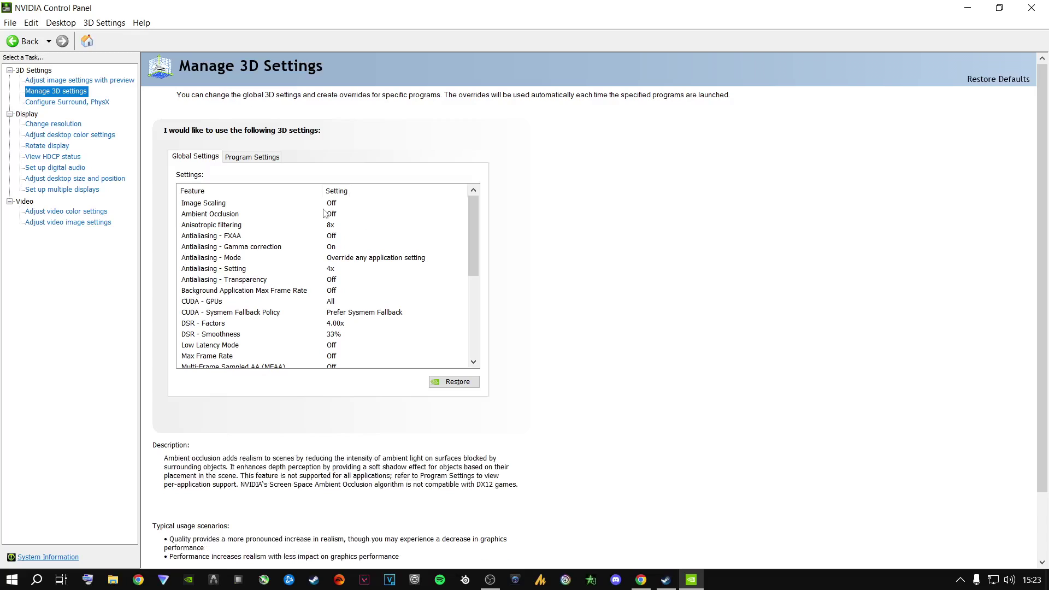
- Set the global Anisotropic filtering to Off and Antialiasing - Mode to Application-controlled
{"action": "left_click", "coordinate": [332, 226]}
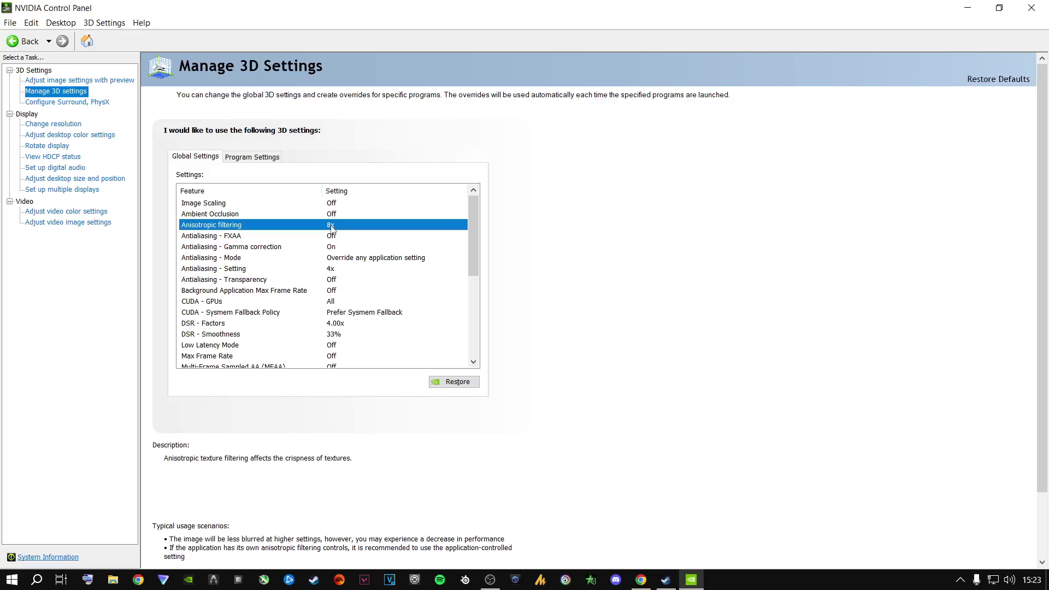
{"action": "left_click", "coordinate": [332, 226]}
{"action": "left_click", "coordinate": [336, 249]}
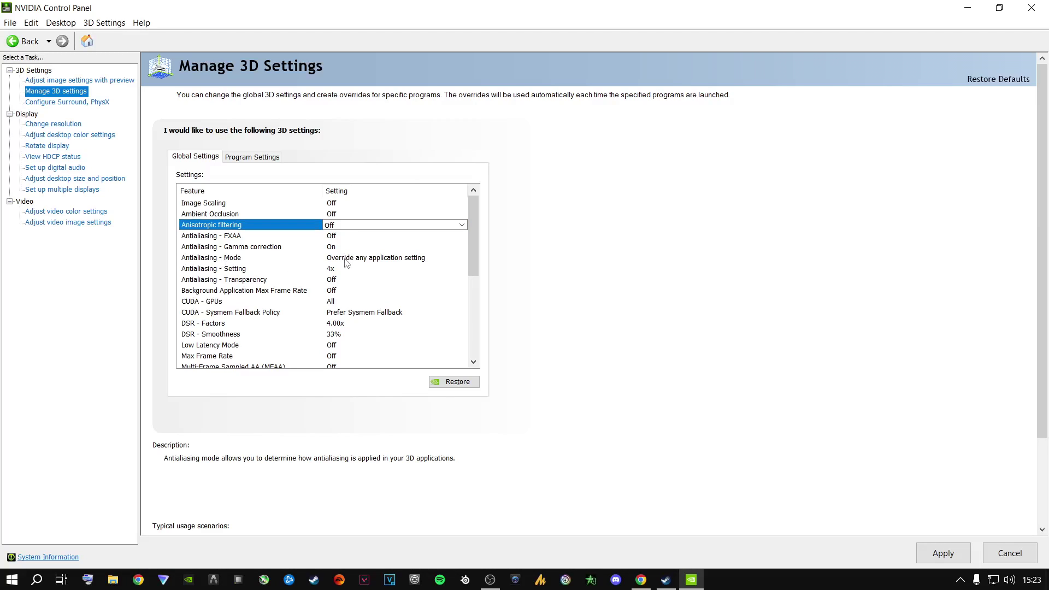
{"action": "left_click", "coordinate": [346, 263]}
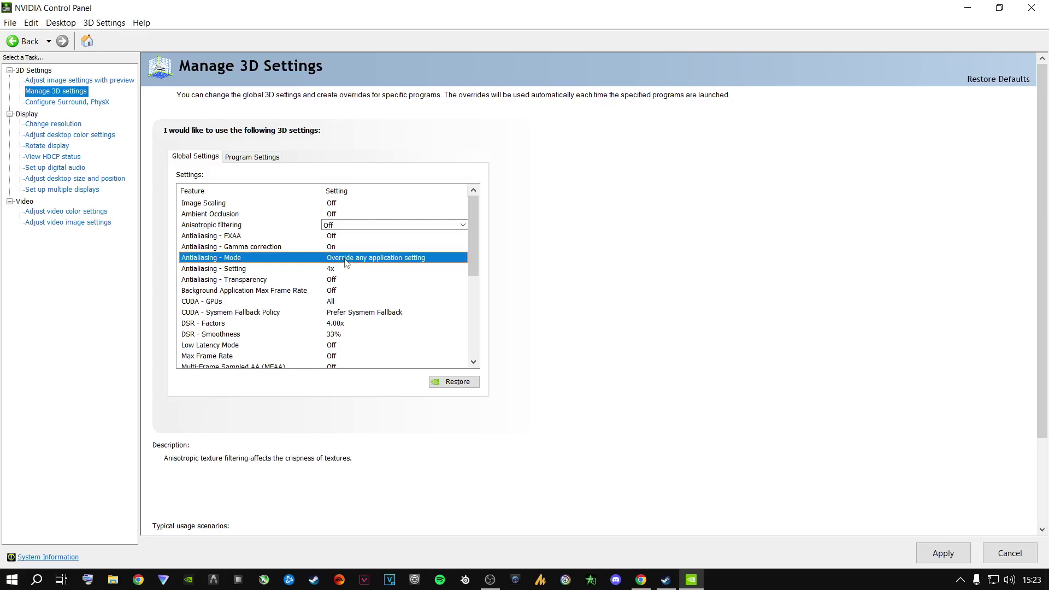
{"action": "left_click", "coordinate": [345, 261]}
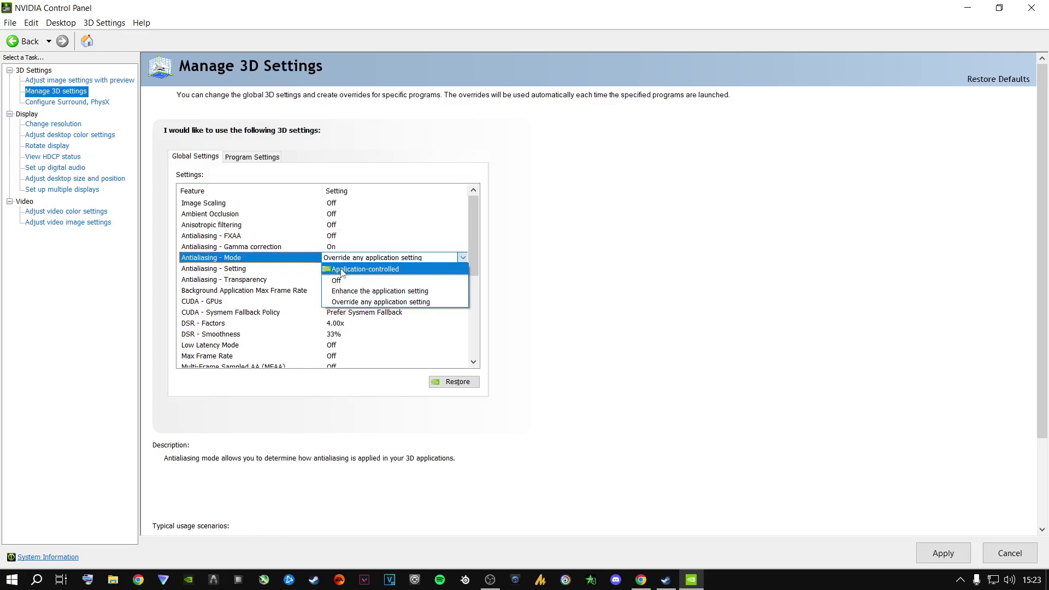
{"action": "left_click", "coordinate": [340, 269]}
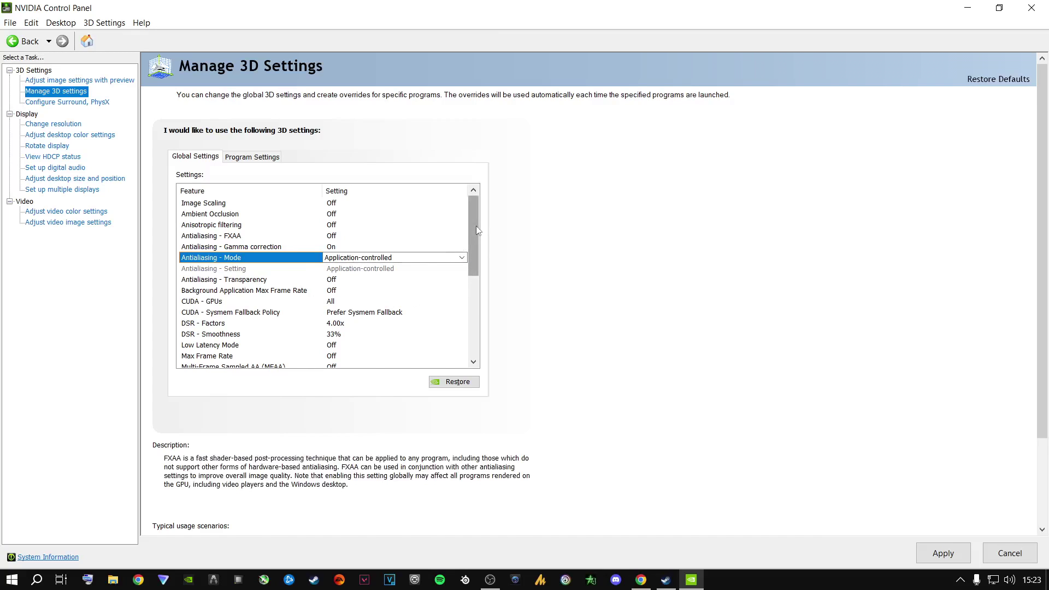
- Confirm the NVIDIA GeForce RTX 4070 SUPER as the GPU allowed for CUDA - GPUs
{"action": "left_click_drag", "start_coordinate": [477, 225], "coordinate": [473, 258]}
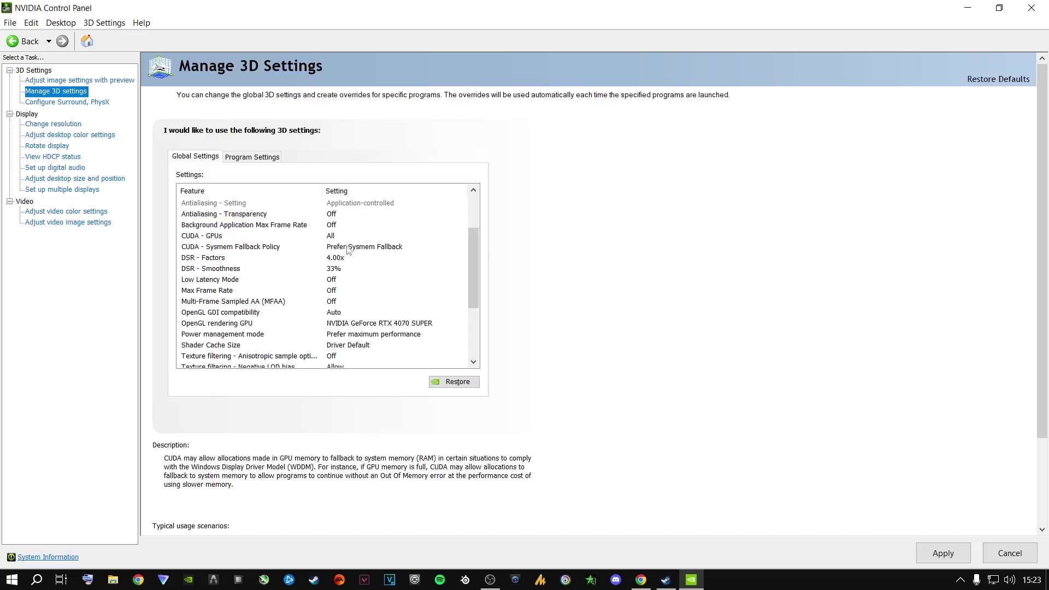
{"action": "mouse_move", "coordinate": [192, 238]}
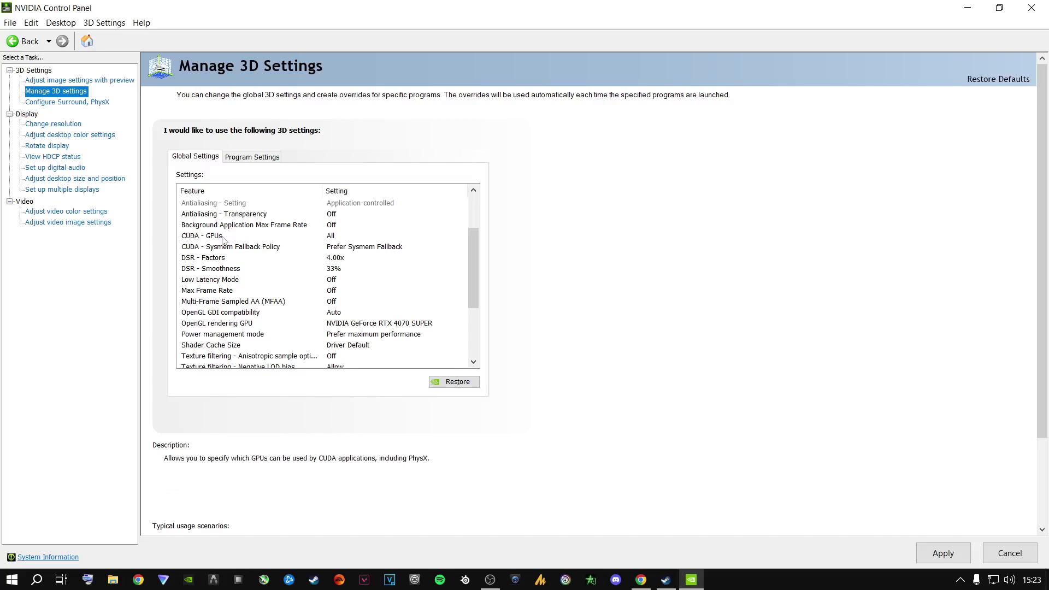
{"action": "left_click", "coordinate": [337, 239]}
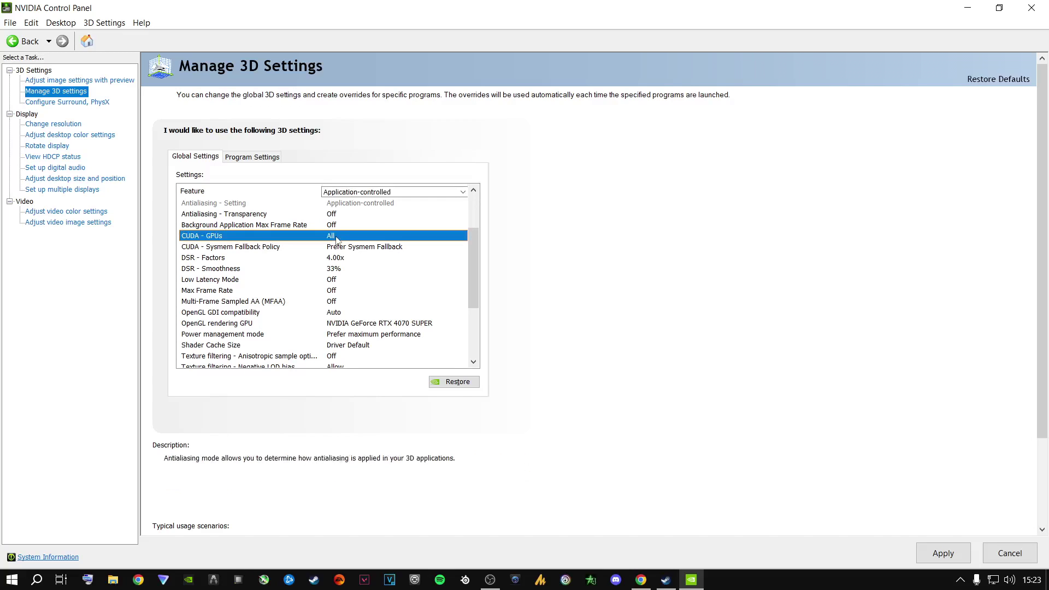
{"action": "left_click", "coordinate": [336, 238]}
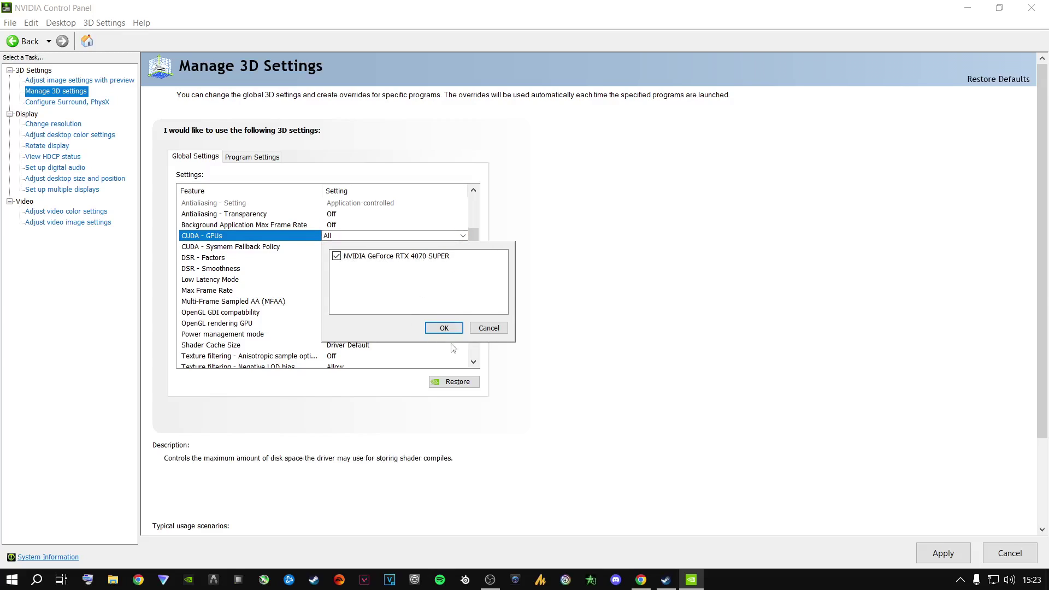
{"action": "left_click", "coordinate": [441, 330]}
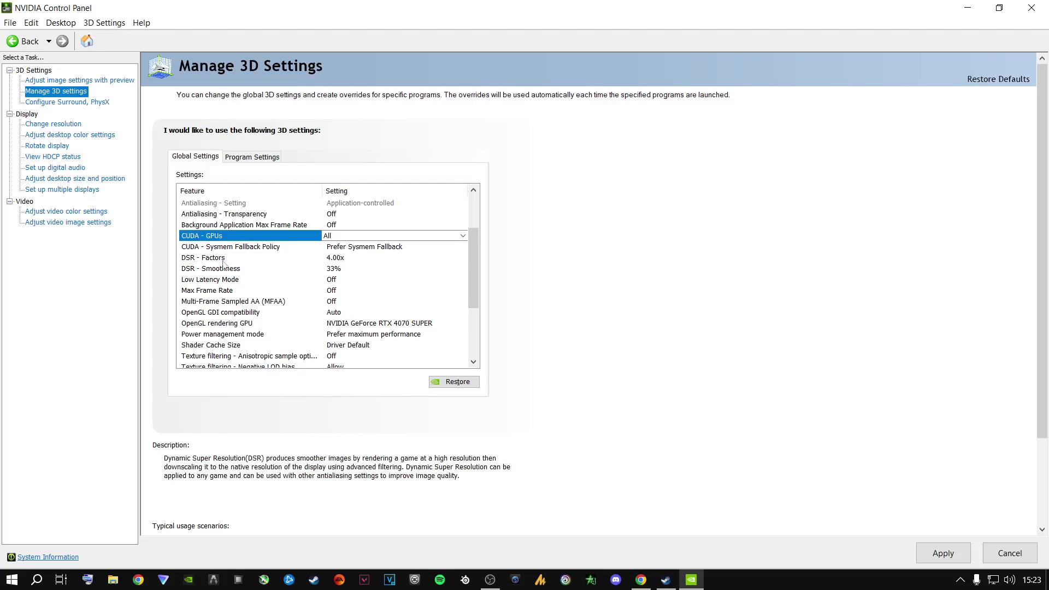
- Turn DSR - Factors off by deselecting the 4.00x legacy scaling factor and confirming
{"action": "left_click", "coordinate": [338, 258]}
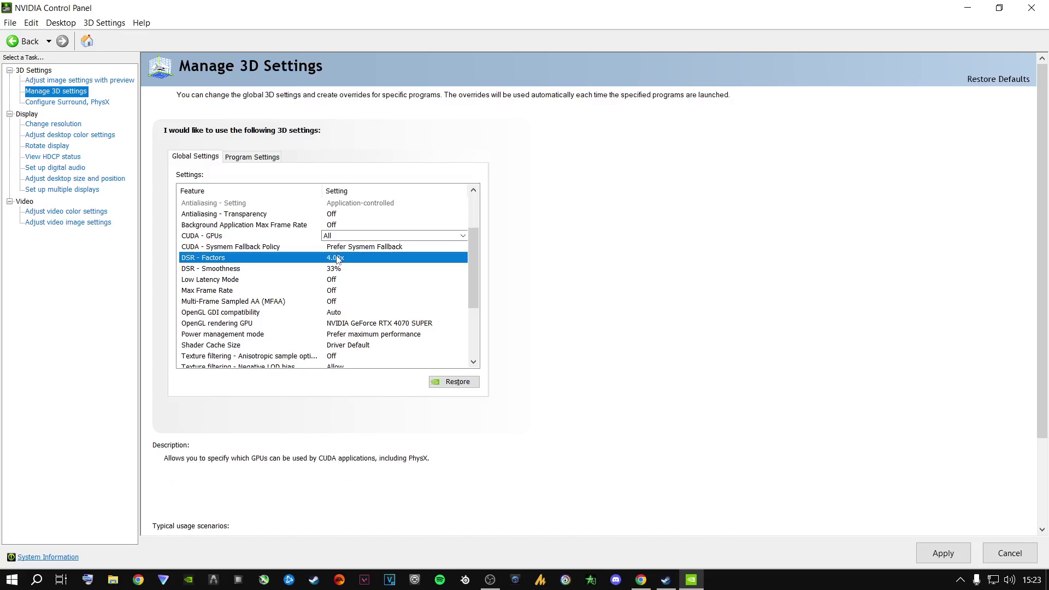
{"action": "left_click", "coordinate": [338, 258]}
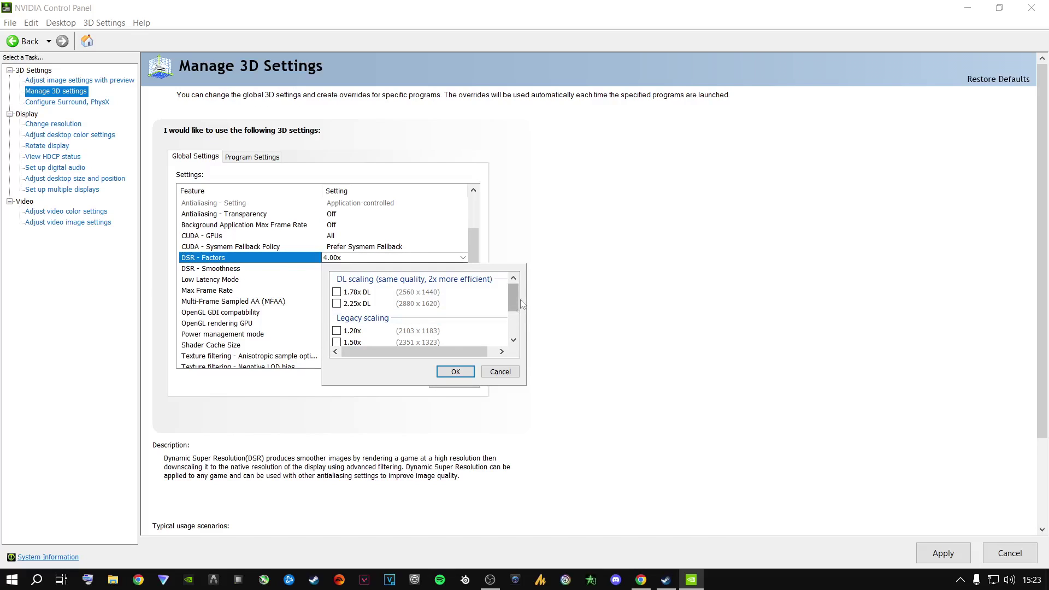
{"action": "left_click_drag", "start_coordinate": [515, 300], "coordinate": [515, 323]}
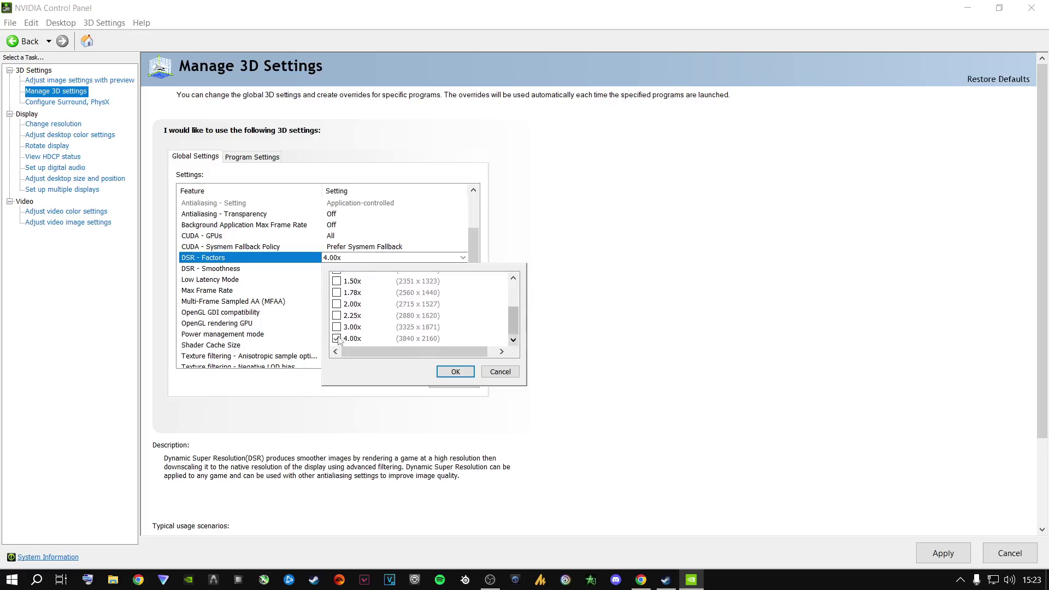
{"action": "left_click", "coordinate": [455, 371]}
- Set Low Latency Mode to On in the global 3D settings
{"action": "scroll", "coordinate": [426, 307], "scroll_direction": "up", "scroll_amount": 2}
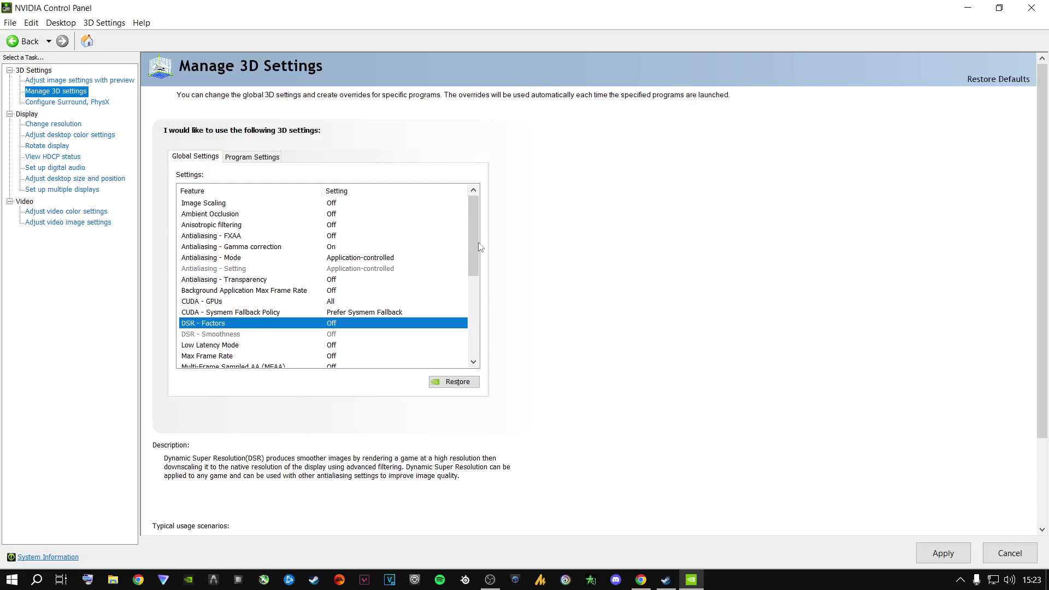
{"action": "scroll", "coordinate": [473, 268], "scroll_direction": "down", "scroll_amount": 1}
{"action": "left_click_drag", "start_coordinate": [473, 267], "coordinate": [470, 297]}
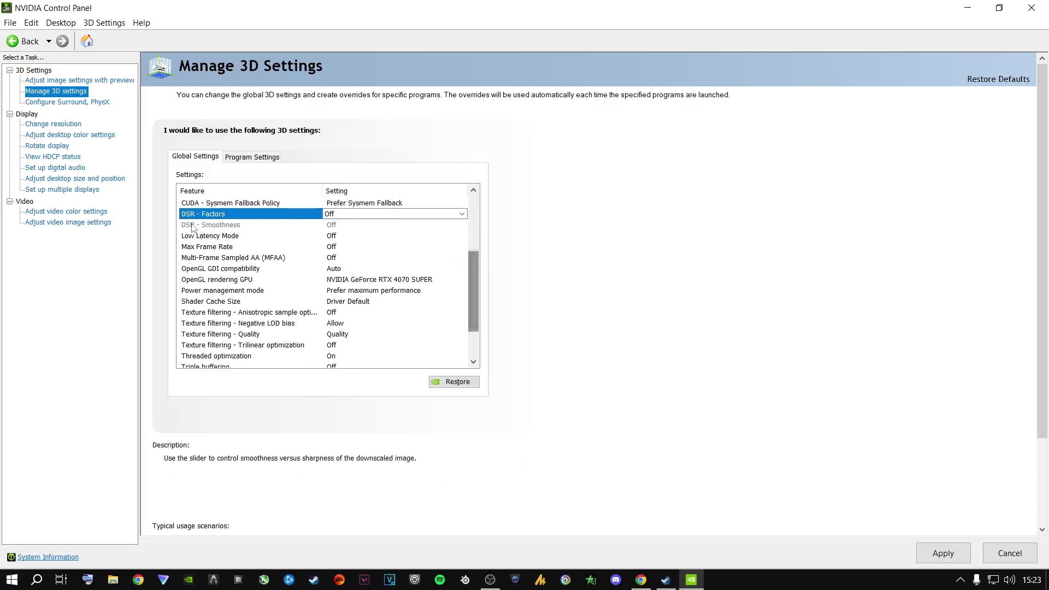
{"action": "left_click", "coordinate": [332, 236]}
{"action": "left_click", "coordinate": [331, 236]}
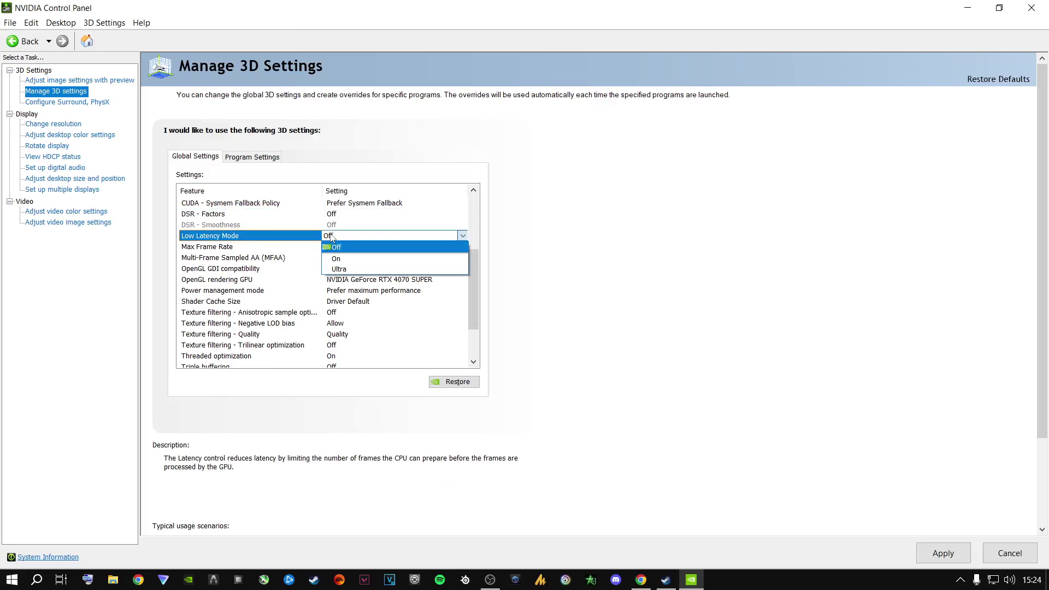
{"action": "left_click", "coordinate": [344, 259]}
- Set OpenGL GDI compatibility to Prefer performance in the global 3D settings
{"action": "left_click_drag", "start_coordinate": [474, 220], "coordinate": [470, 279]}
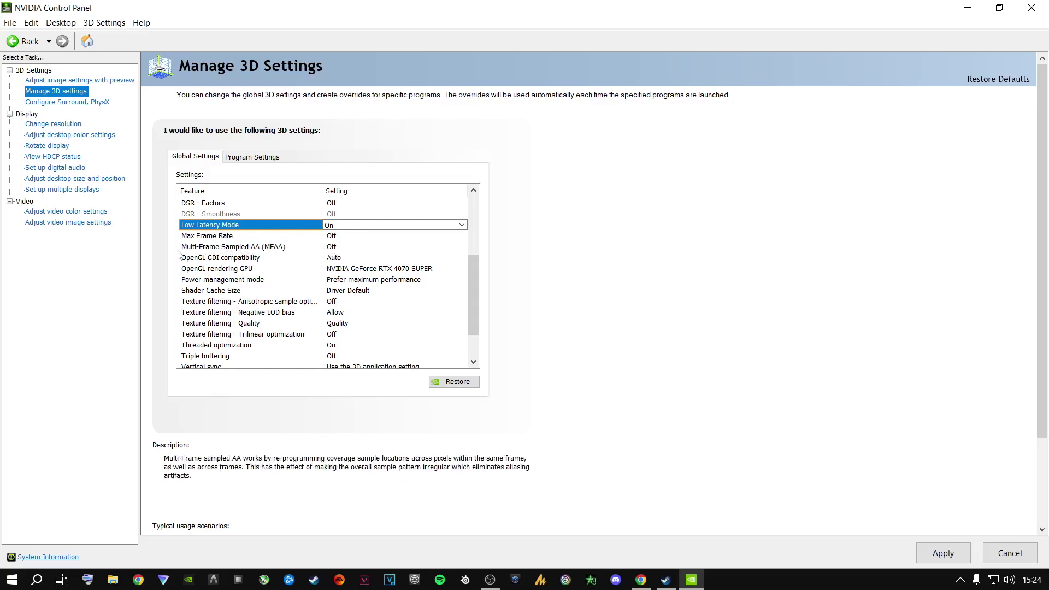
{"action": "left_click", "coordinate": [334, 259]}
{"action": "left_click", "coordinate": [335, 259]}
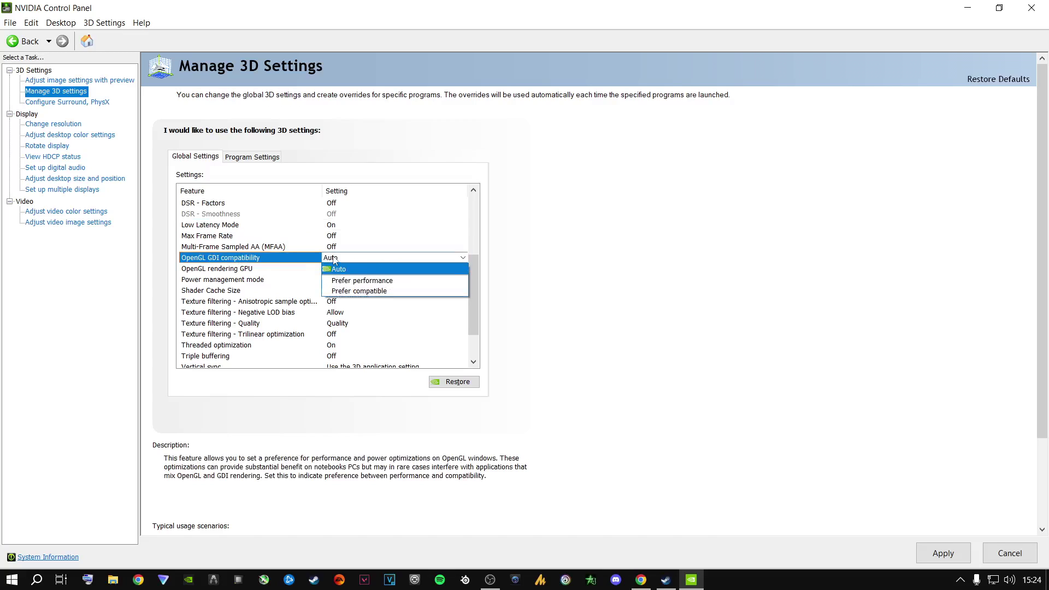
{"action": "left_click", "coordinate": [353, 281]}
- Choose Quality for Texture filtering - Quality, and apply the changed global 3D settings
{"action": "left_click_drag", "start_coordinate": [470, 217], "coordinate": [387, 278]}
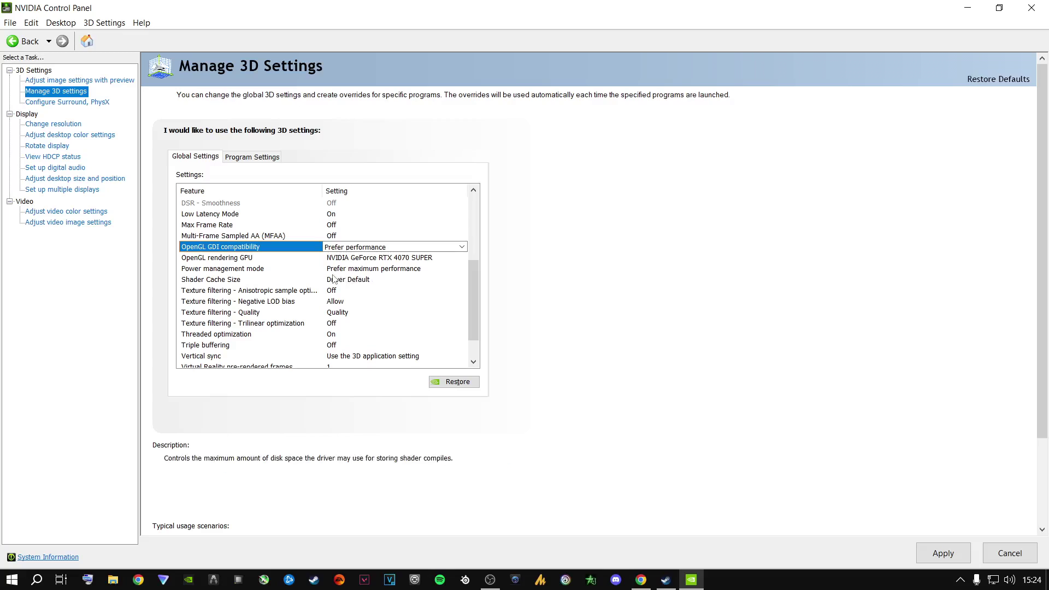
{"action": "left_click_drag", "start_coordinate": [474, 280], "coordinate": [473, 302]}
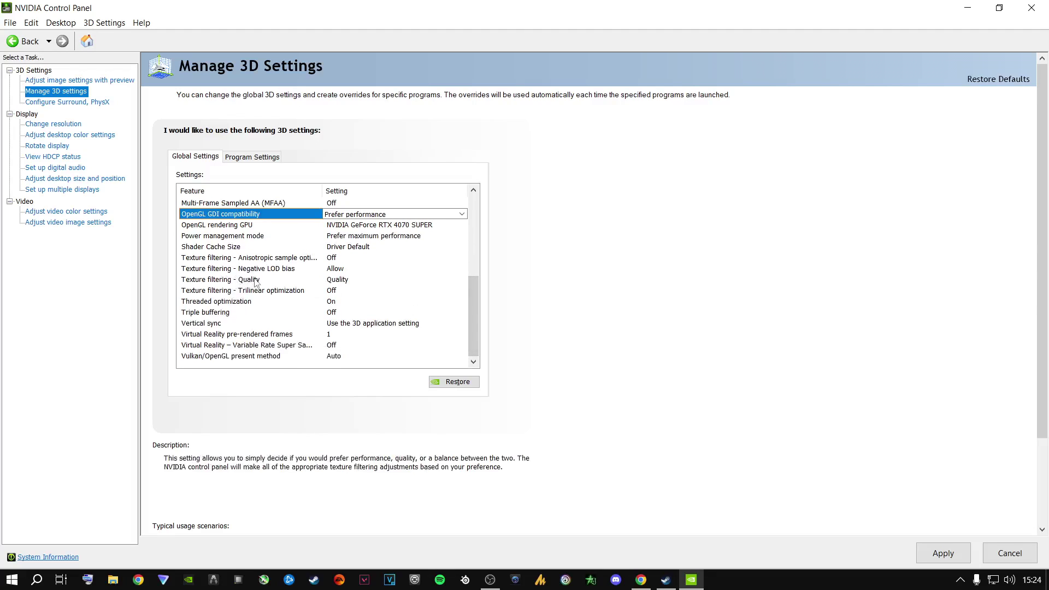
{"action": "left_click", "coordinate": [337, 281]}
{"action": "left_click", "coordinate": [337, 280]}
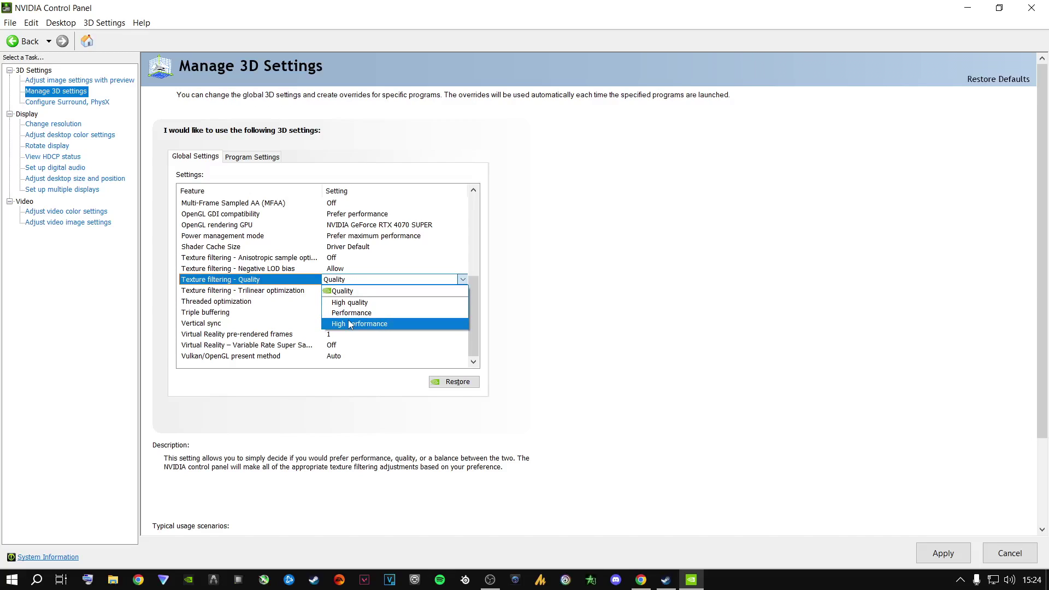
{"action": "left_click", "coordinate": [348, 291]}
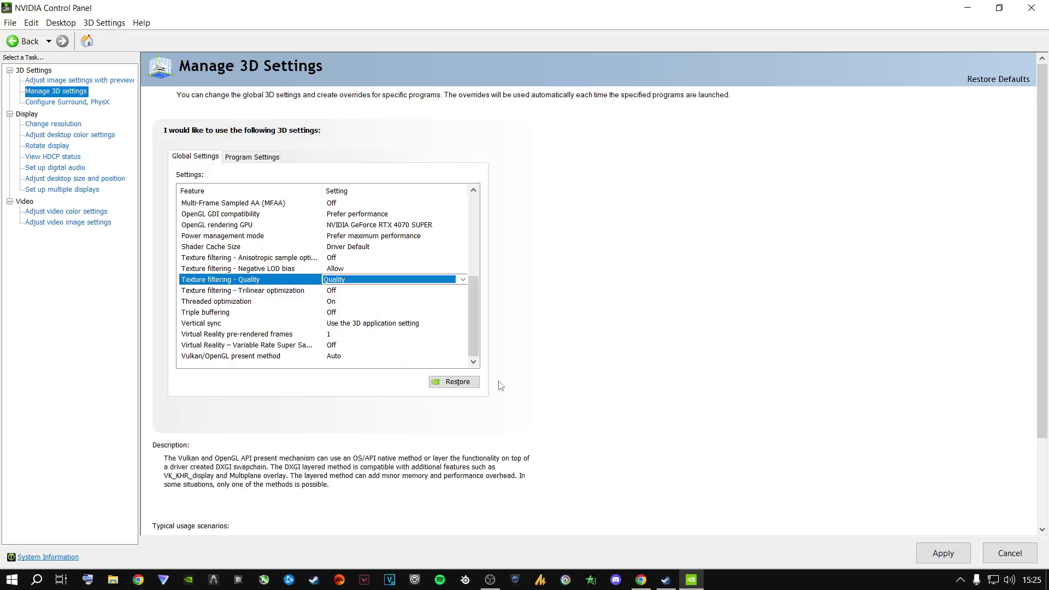
{"action": "left_click", "coordinate": [942, 553]}
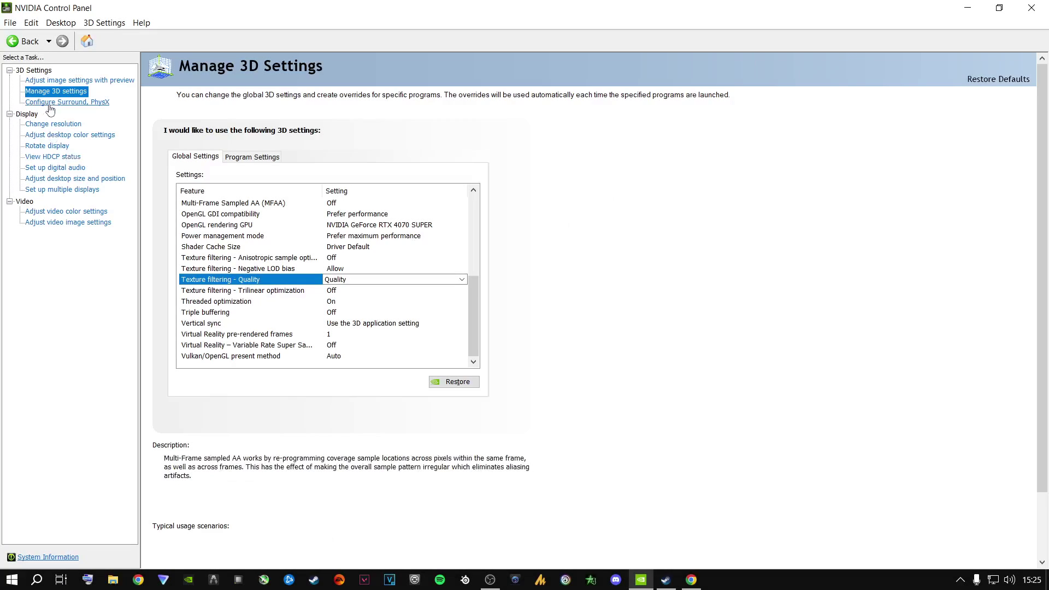
- Select the NVIDIA GeForce RTX 4070 SUPER as the PhysX processor, and close NVIDIA Control Panel
{"action": "left_click", "coordinate": [49, 105]}
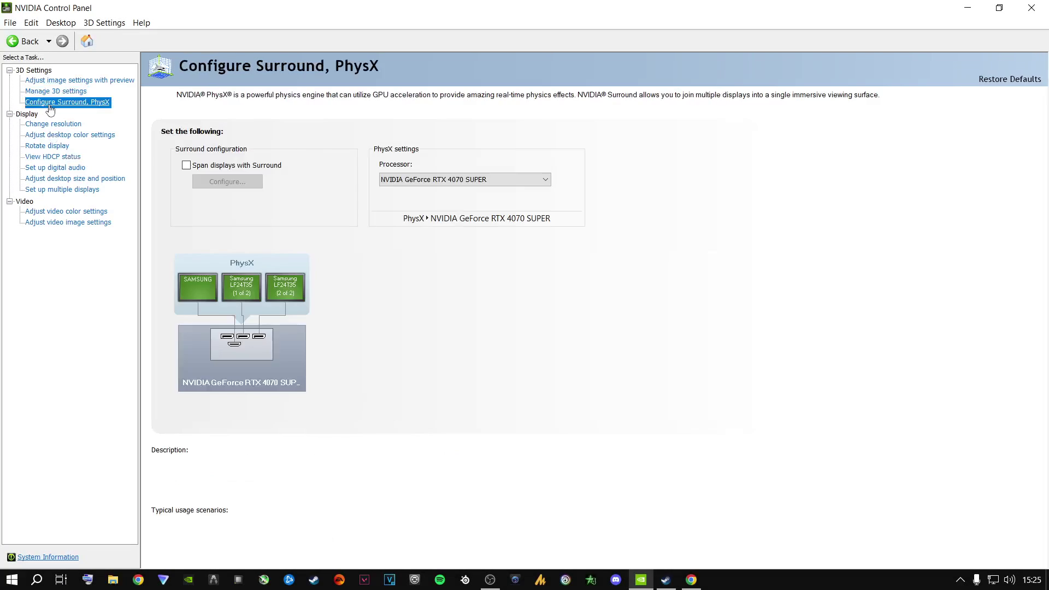
{"action": "left_click", "coordinate": [462, 183]}
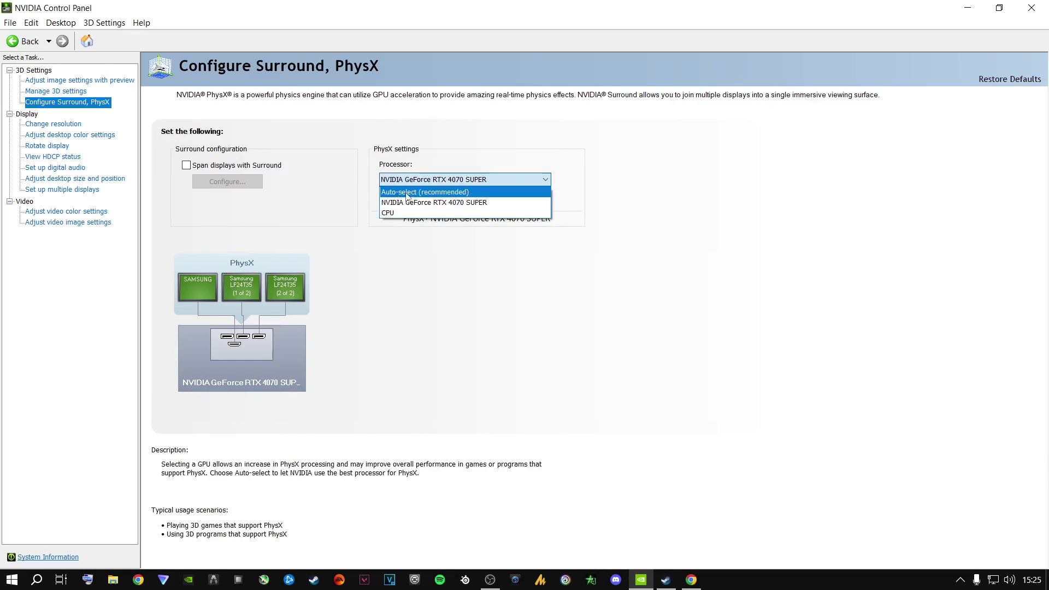
{"action": "left_click", "coordinate": [431, 205]}
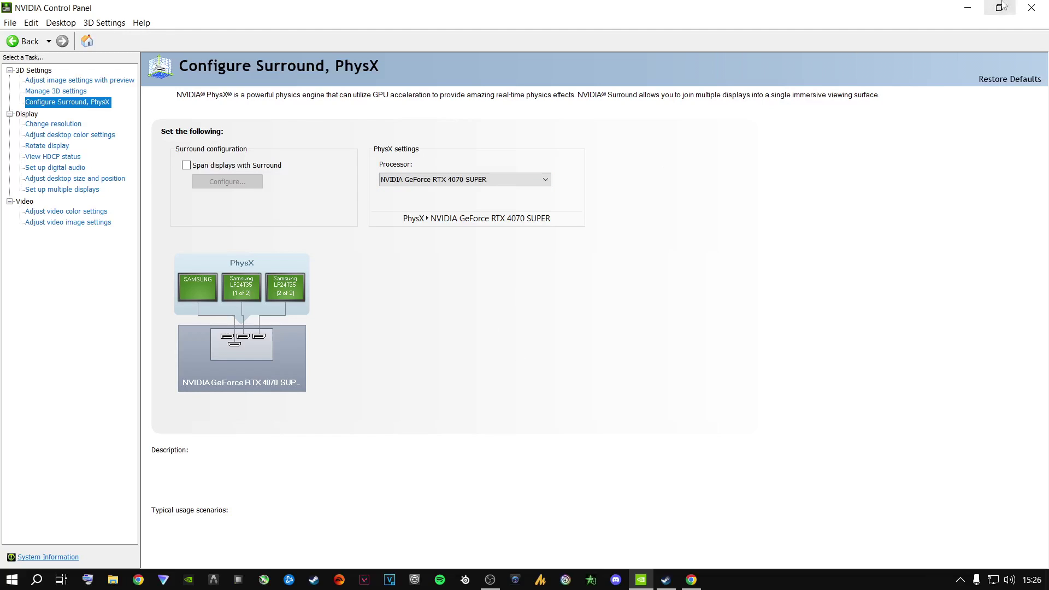
{"action": "left_click", "coordinate": [1031, 8]}
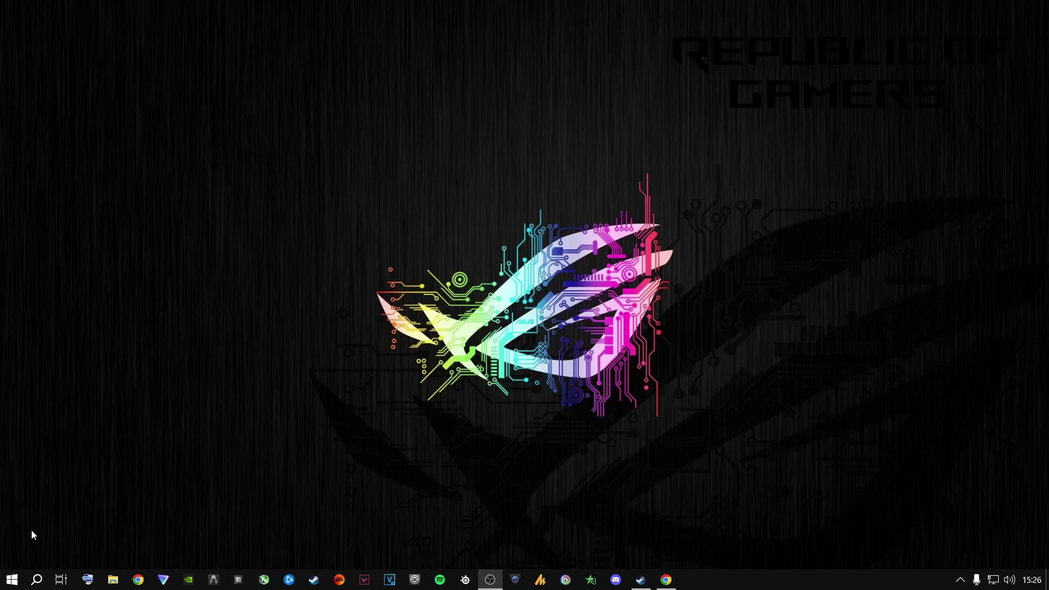
- Search Windows for cmd, run Command Prompt as administrator, and move its window nearer the middle of the desktop
{"action": "left_click", "coordinate": [34, 582]}
{"action": "type", "text": "cmd"}
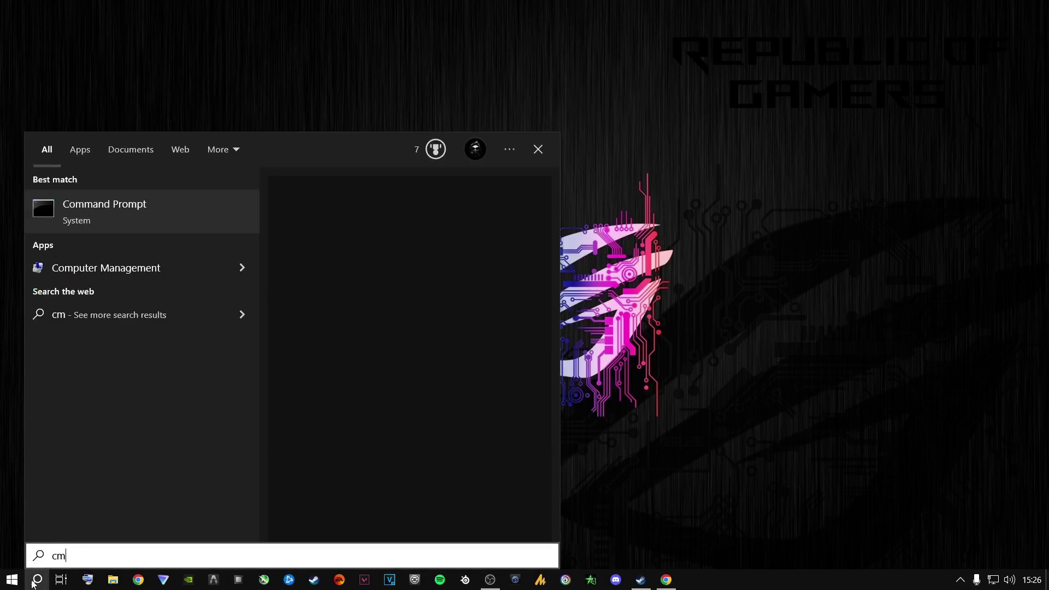
{"action": "right_click", "coordinate": [99, 215]}
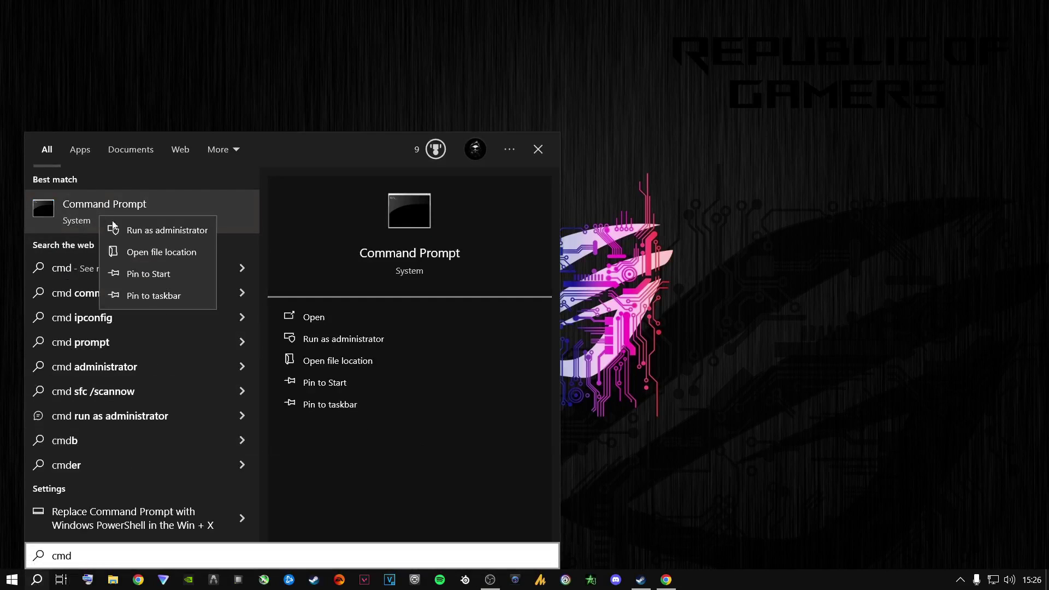
{"action": "left_click", "coordinate": [149, 234]}
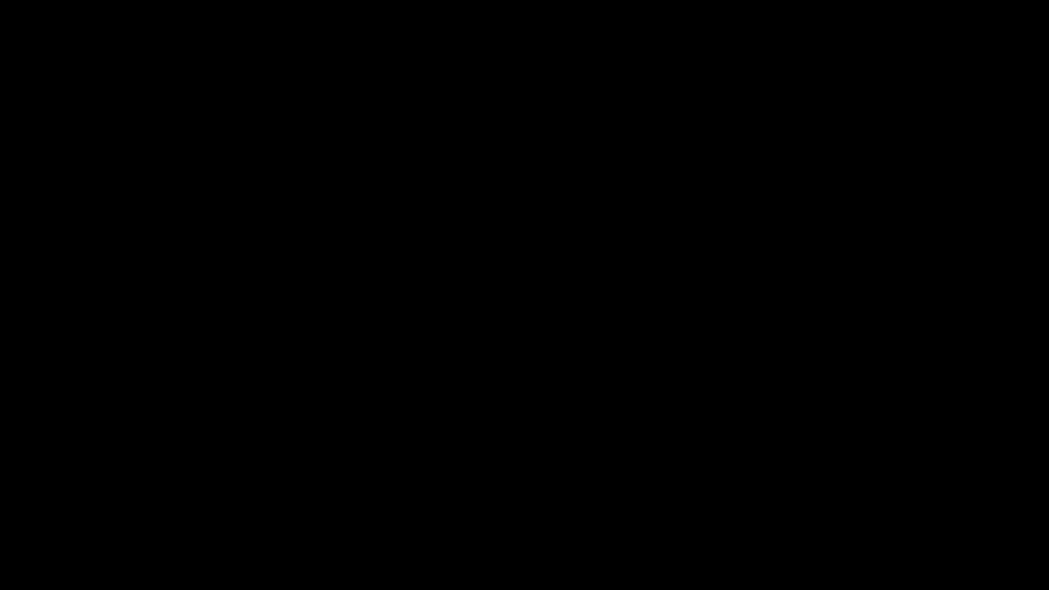
{"action": "left_click", "coordinate": [469, 377]}
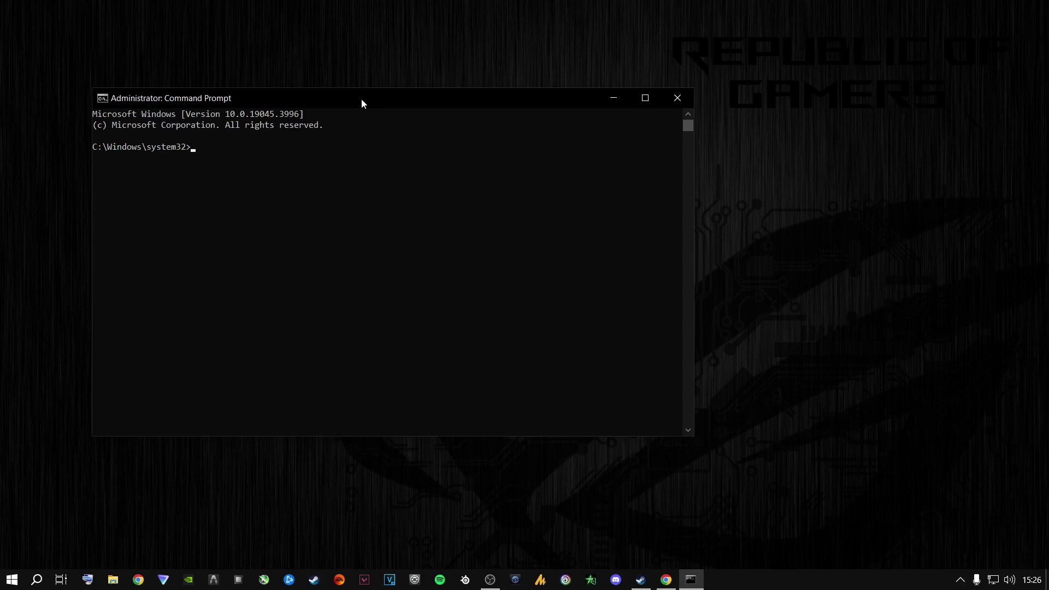
{"action": "left_click_drag", "start_coordinate": [361, 98], "coordinate": [499, 106]}
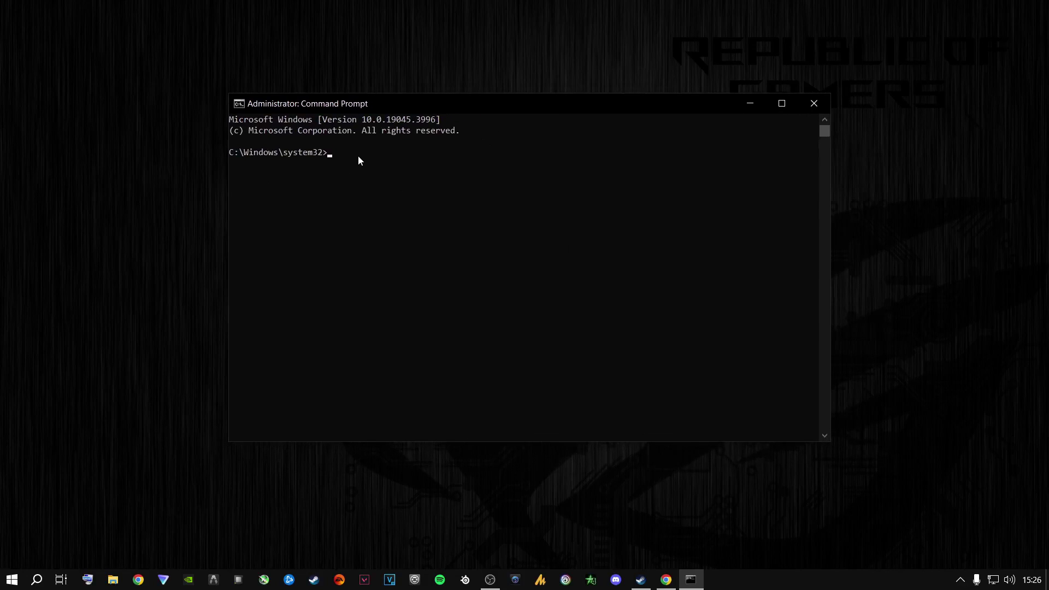